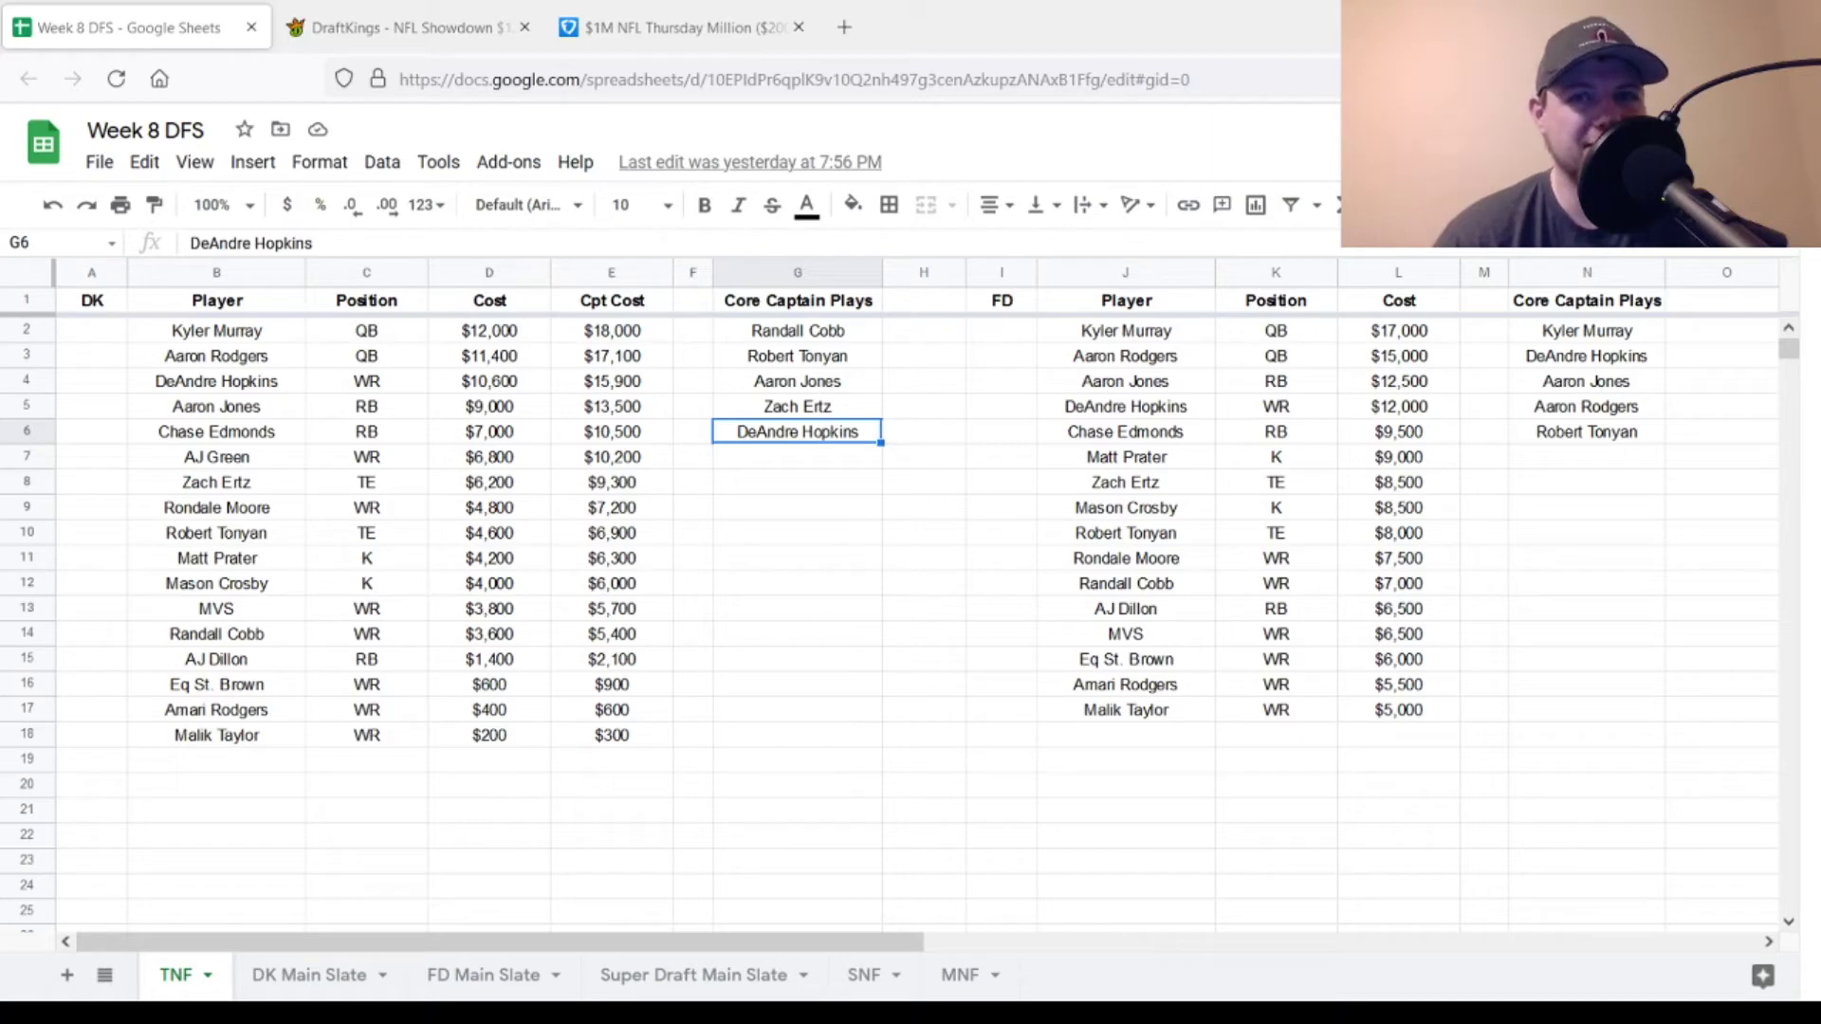
# Leave the Sheets player pool for the DraftKings NFL Showdown tab with the Aaron Jones-captain lineup.
pyautogui.hotkey('ctrl', 'Tab')
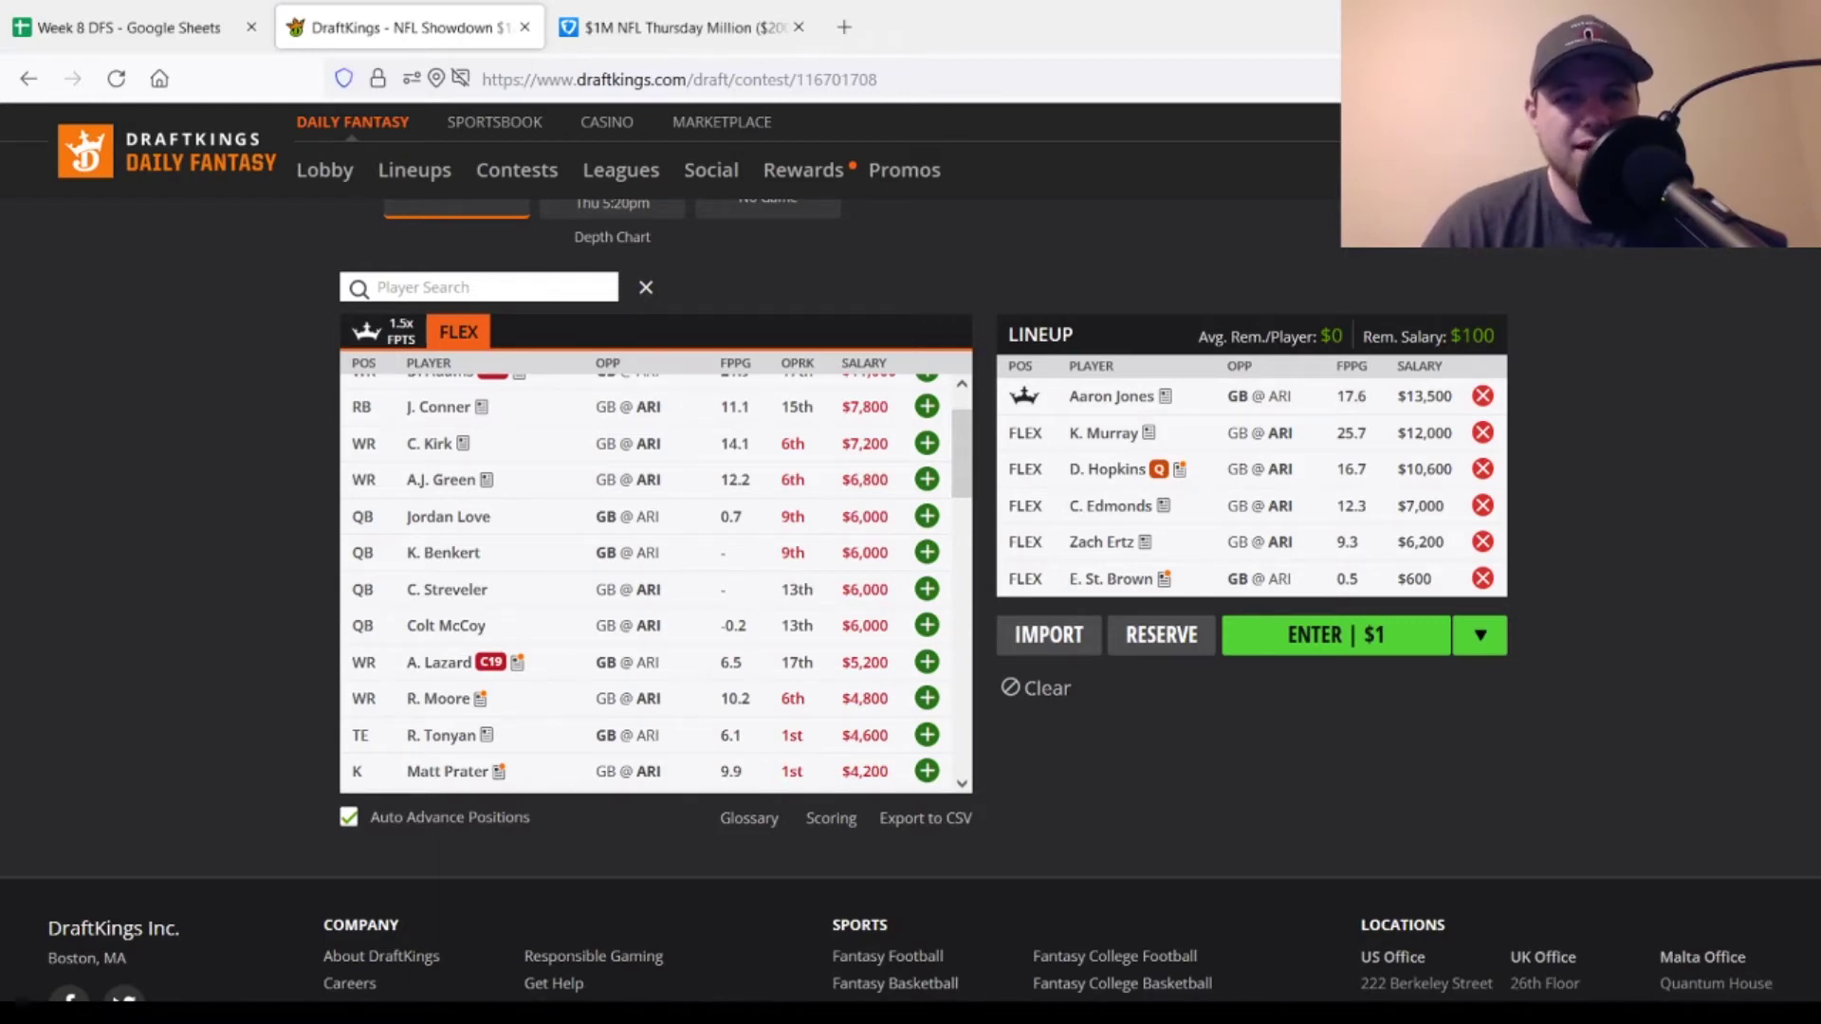
# Remove Aaron Jones, Murray, Hopkins, Edmonds, Ertz and St. Brown from the DraftKings lineup.
pyautogui.click(1482, 396)
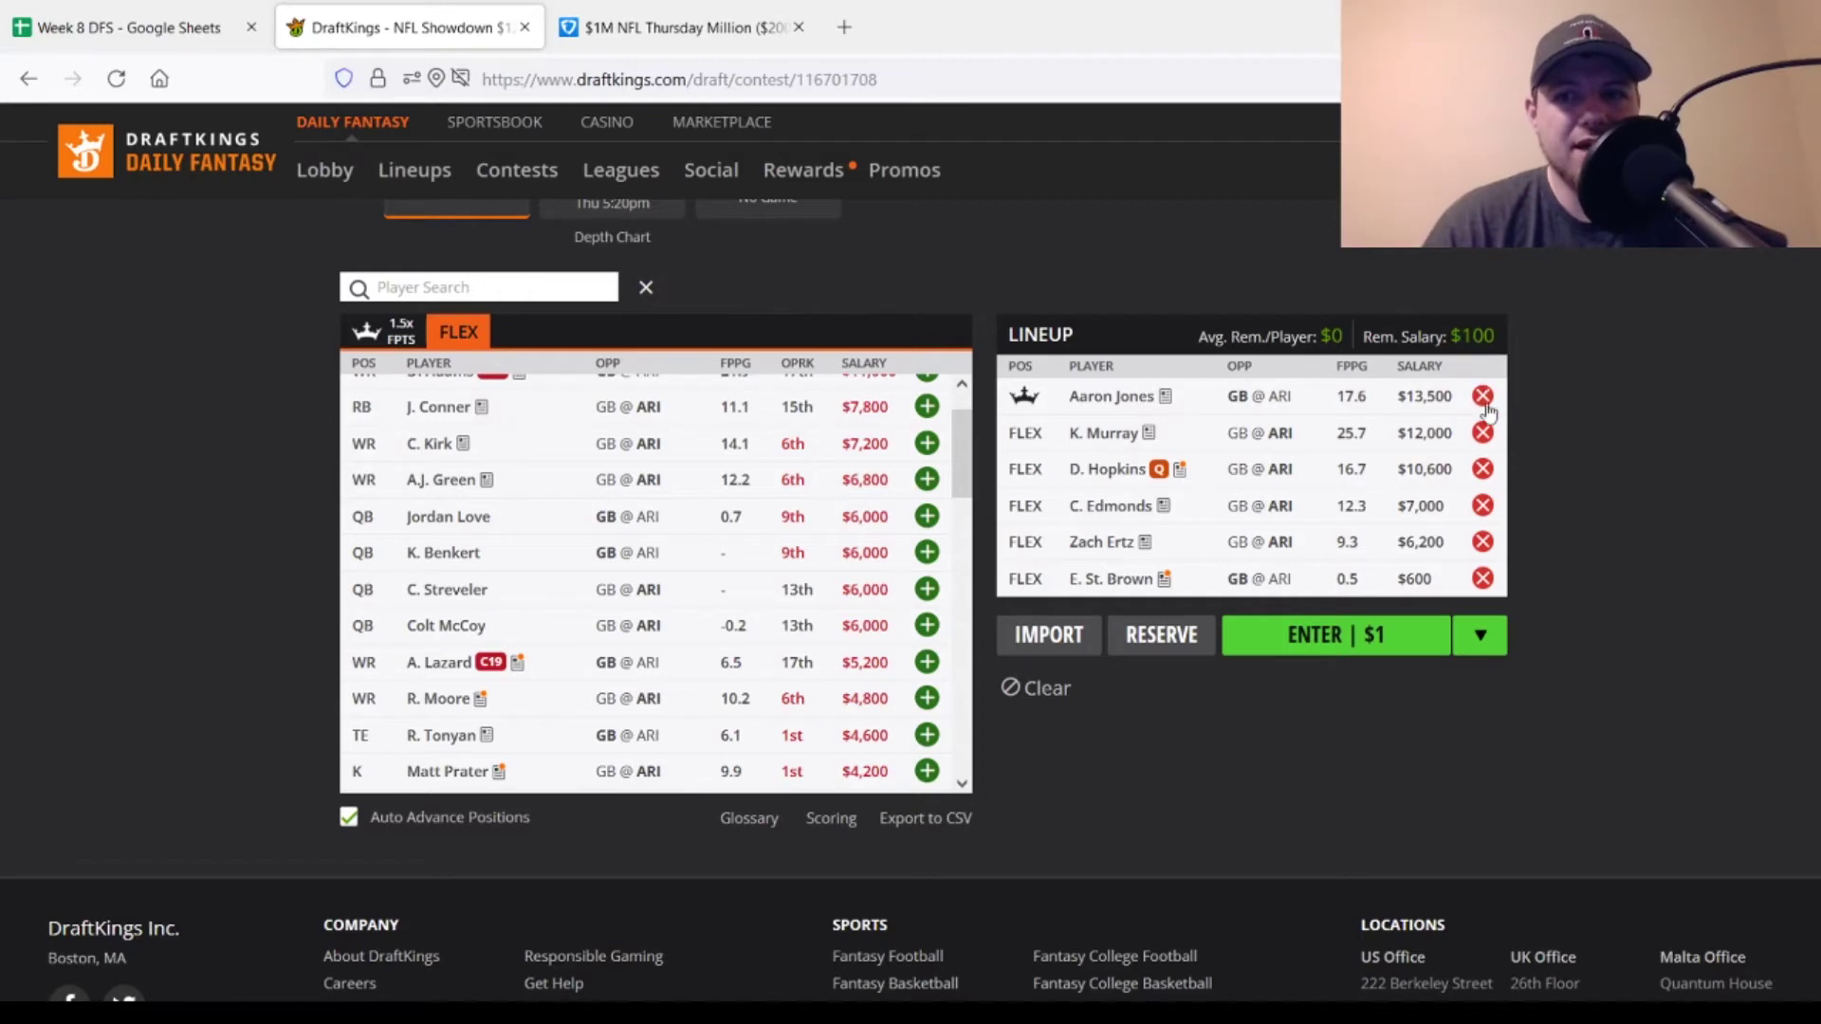
pyautogui.click(1482, 434)
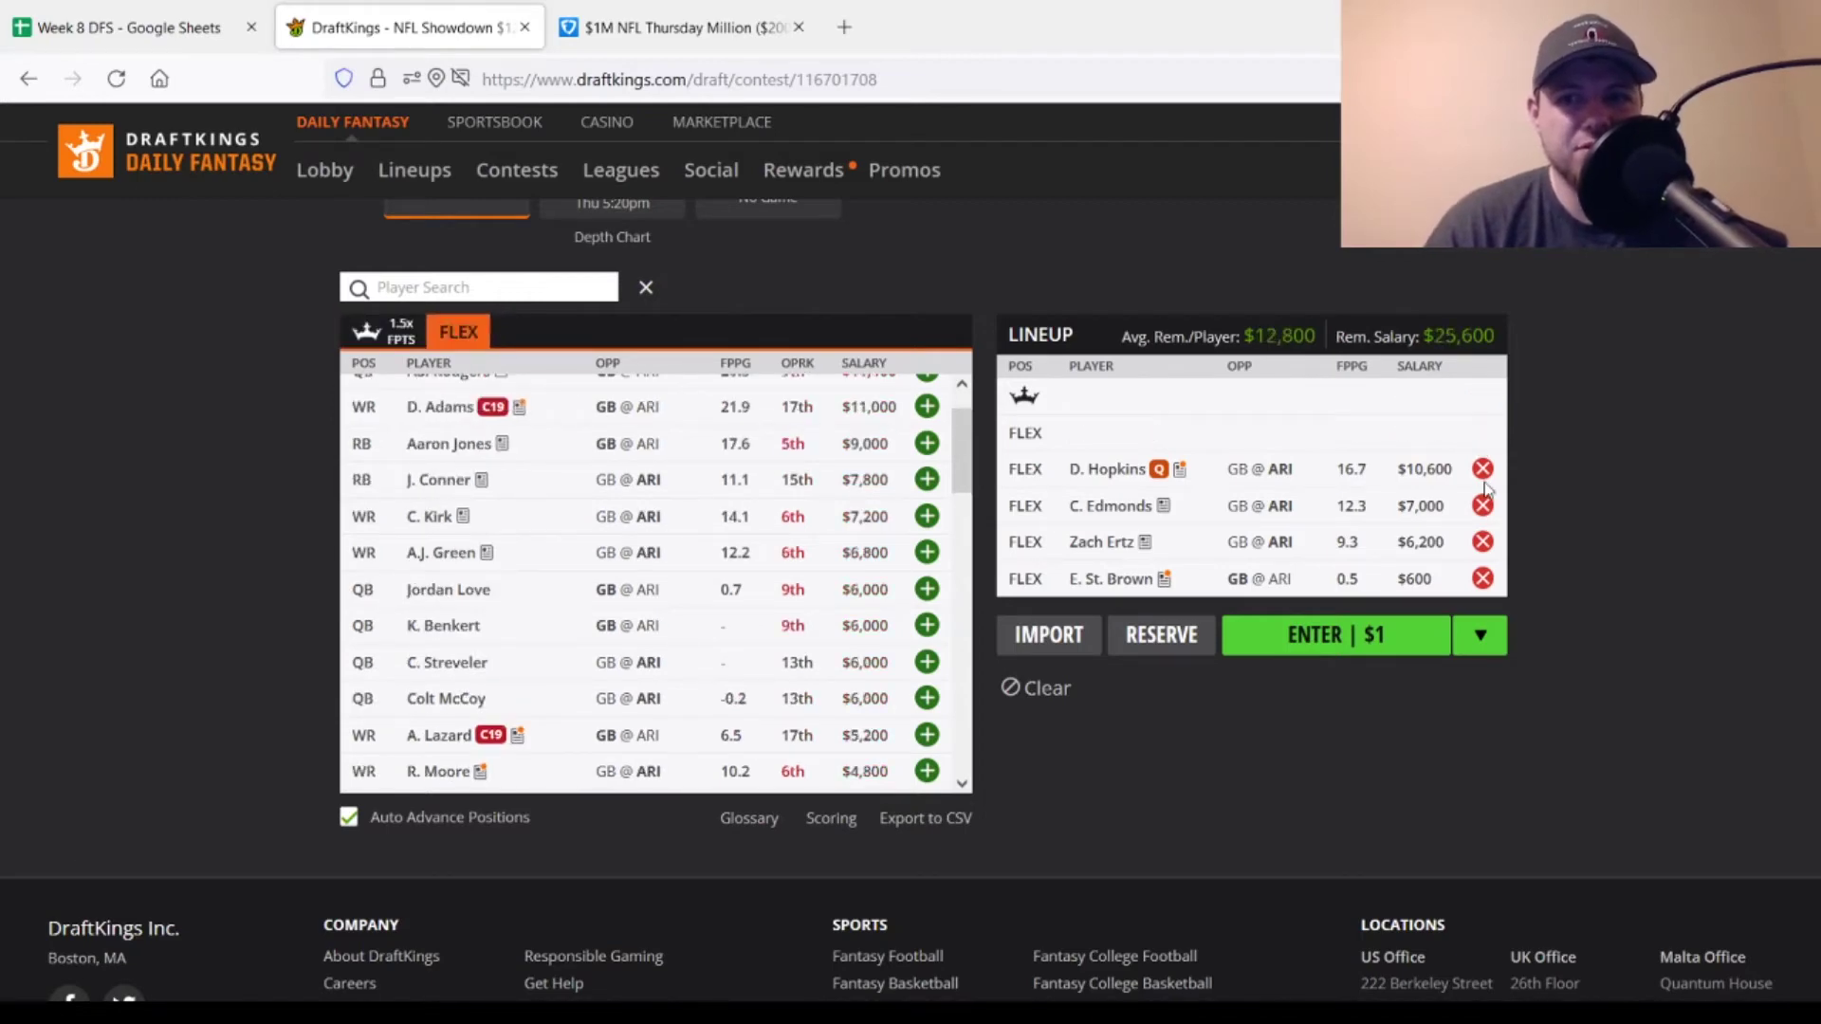
pyautogui.click(1482, 468)
pyautogui.click(1482, 506)
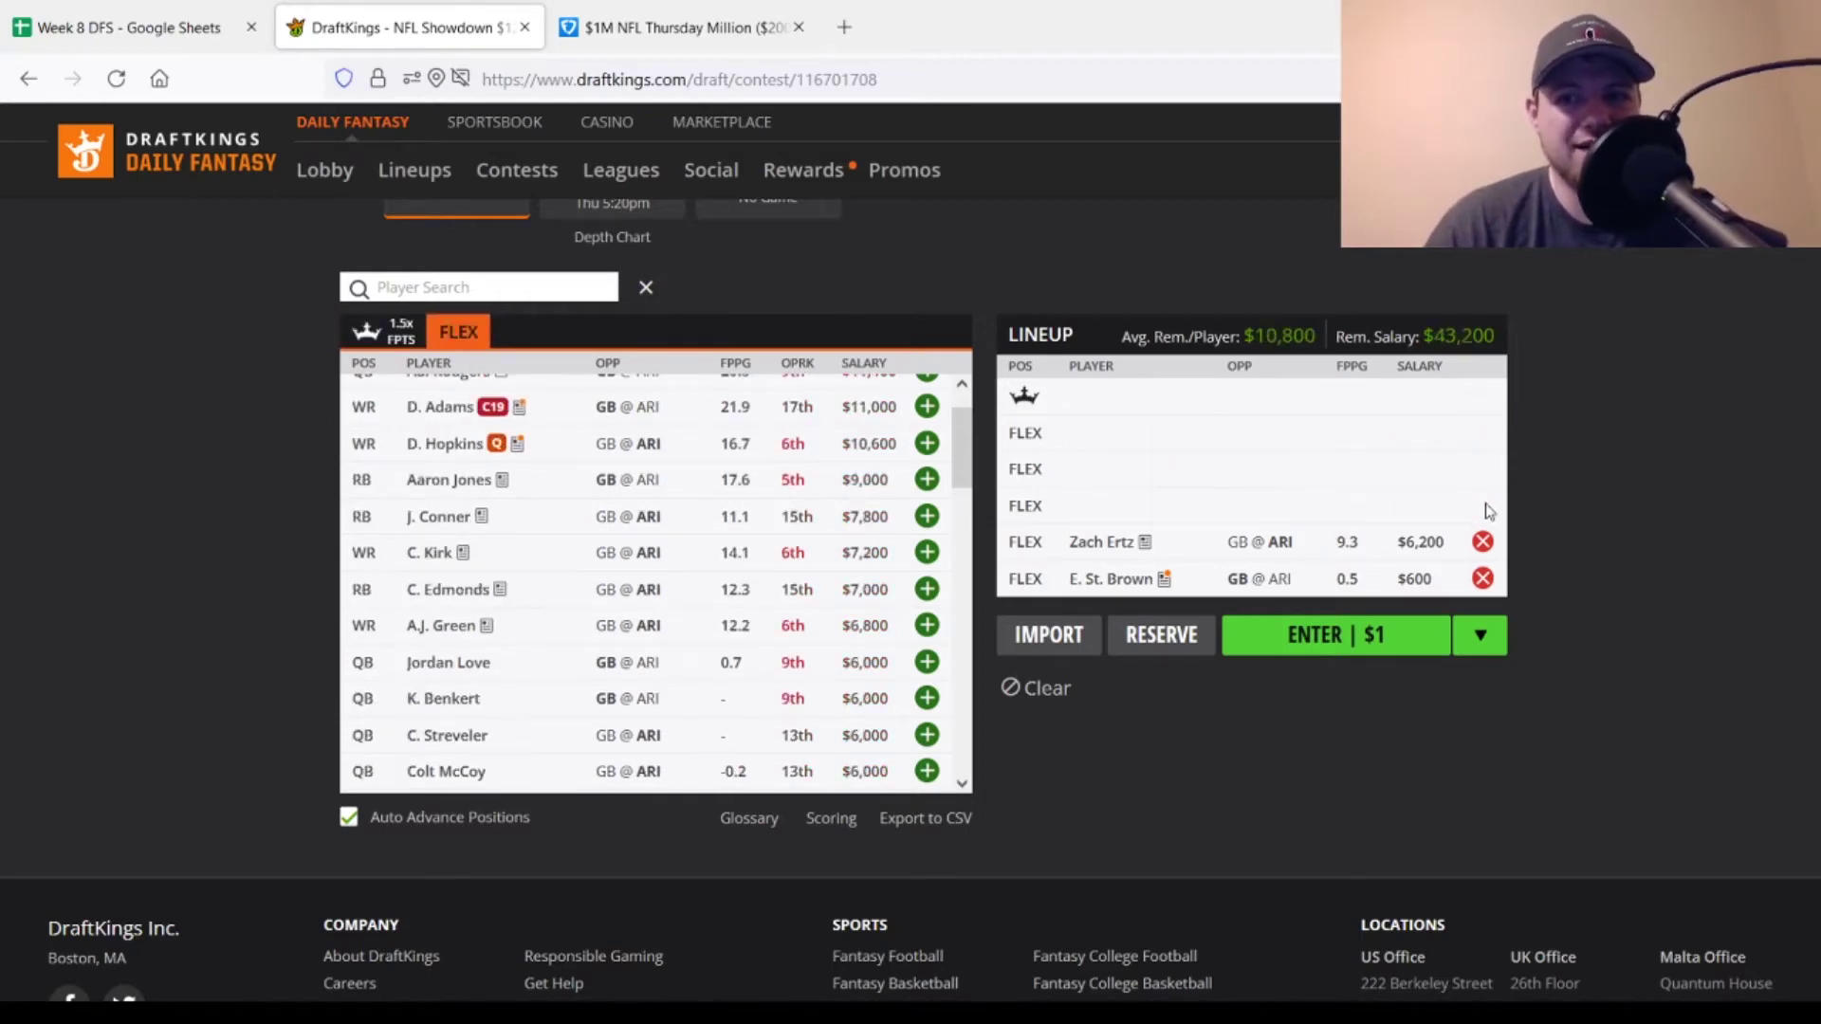
pyautogui.click(1482, 541)
pyautogui.click(1482, 579)
# Add R. Tonyan as captain and Aa. Rodgers and R. Cobb at FLEX, leaving $28,100.
pyautogui.click(429, 286)
pyautogui.write('to')
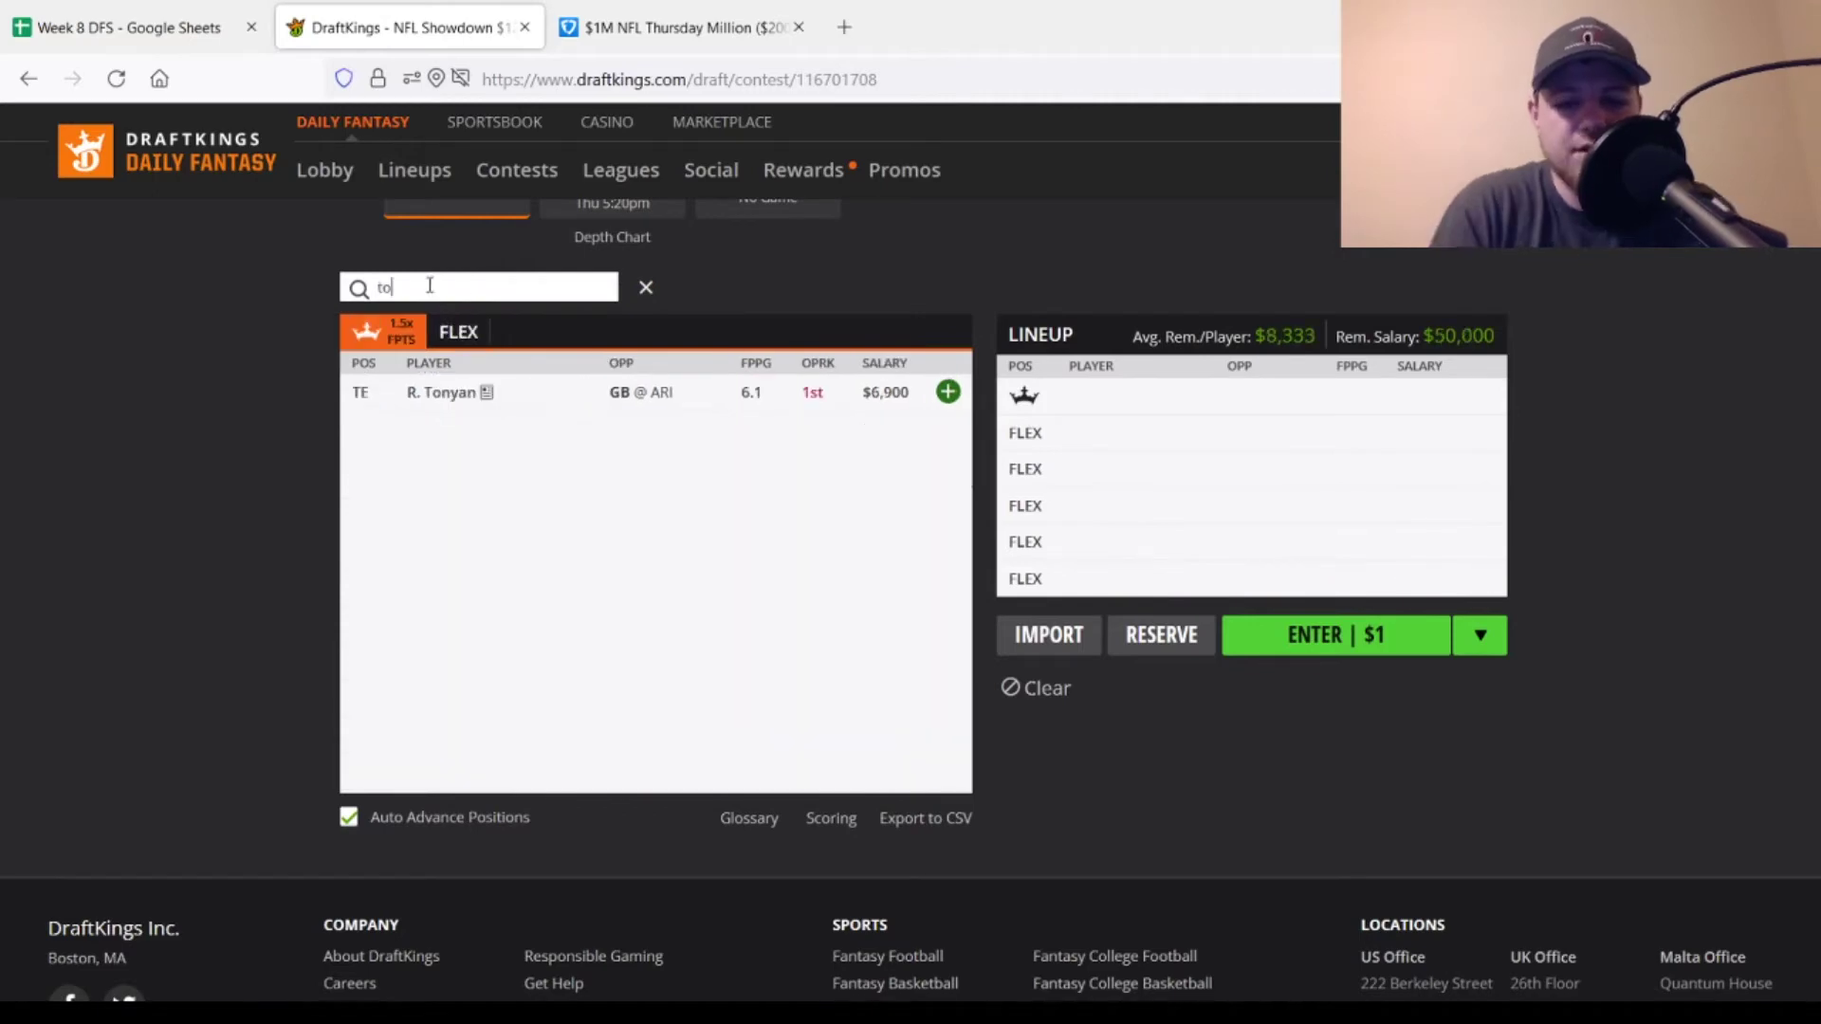
pyautogui.write('nyan')
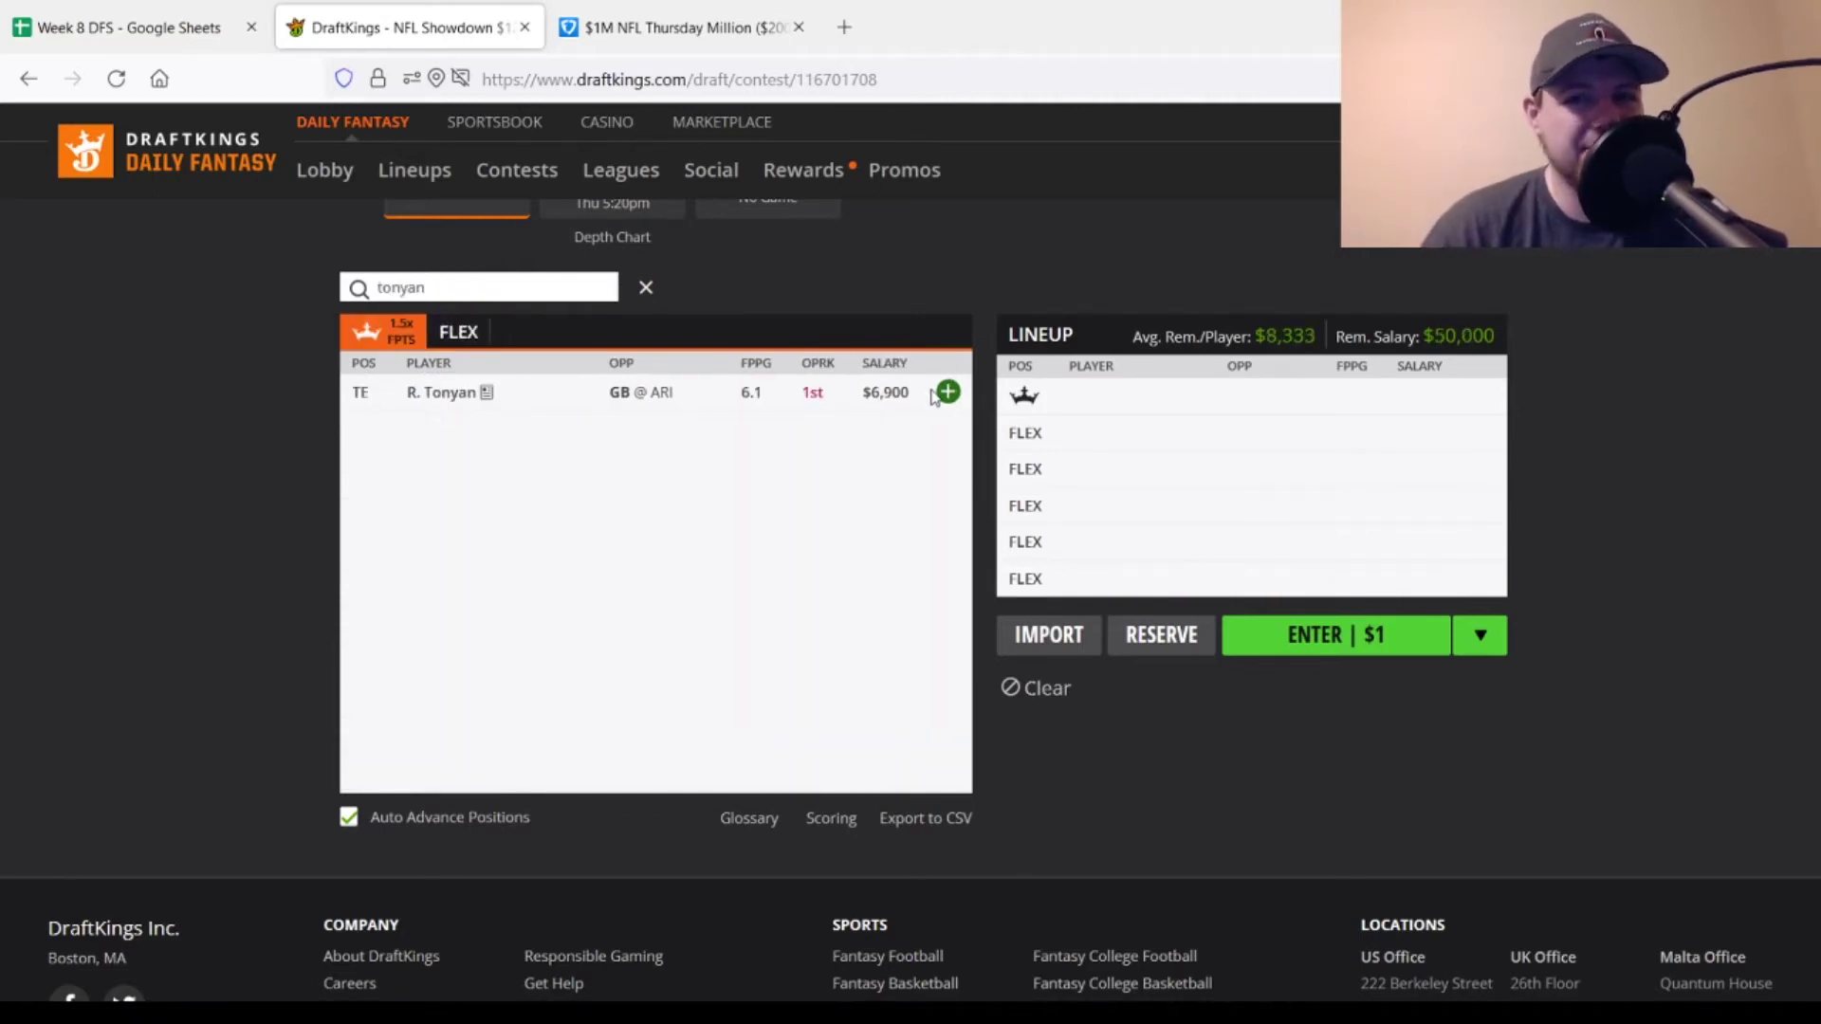
pyautogui.click(946, 393)
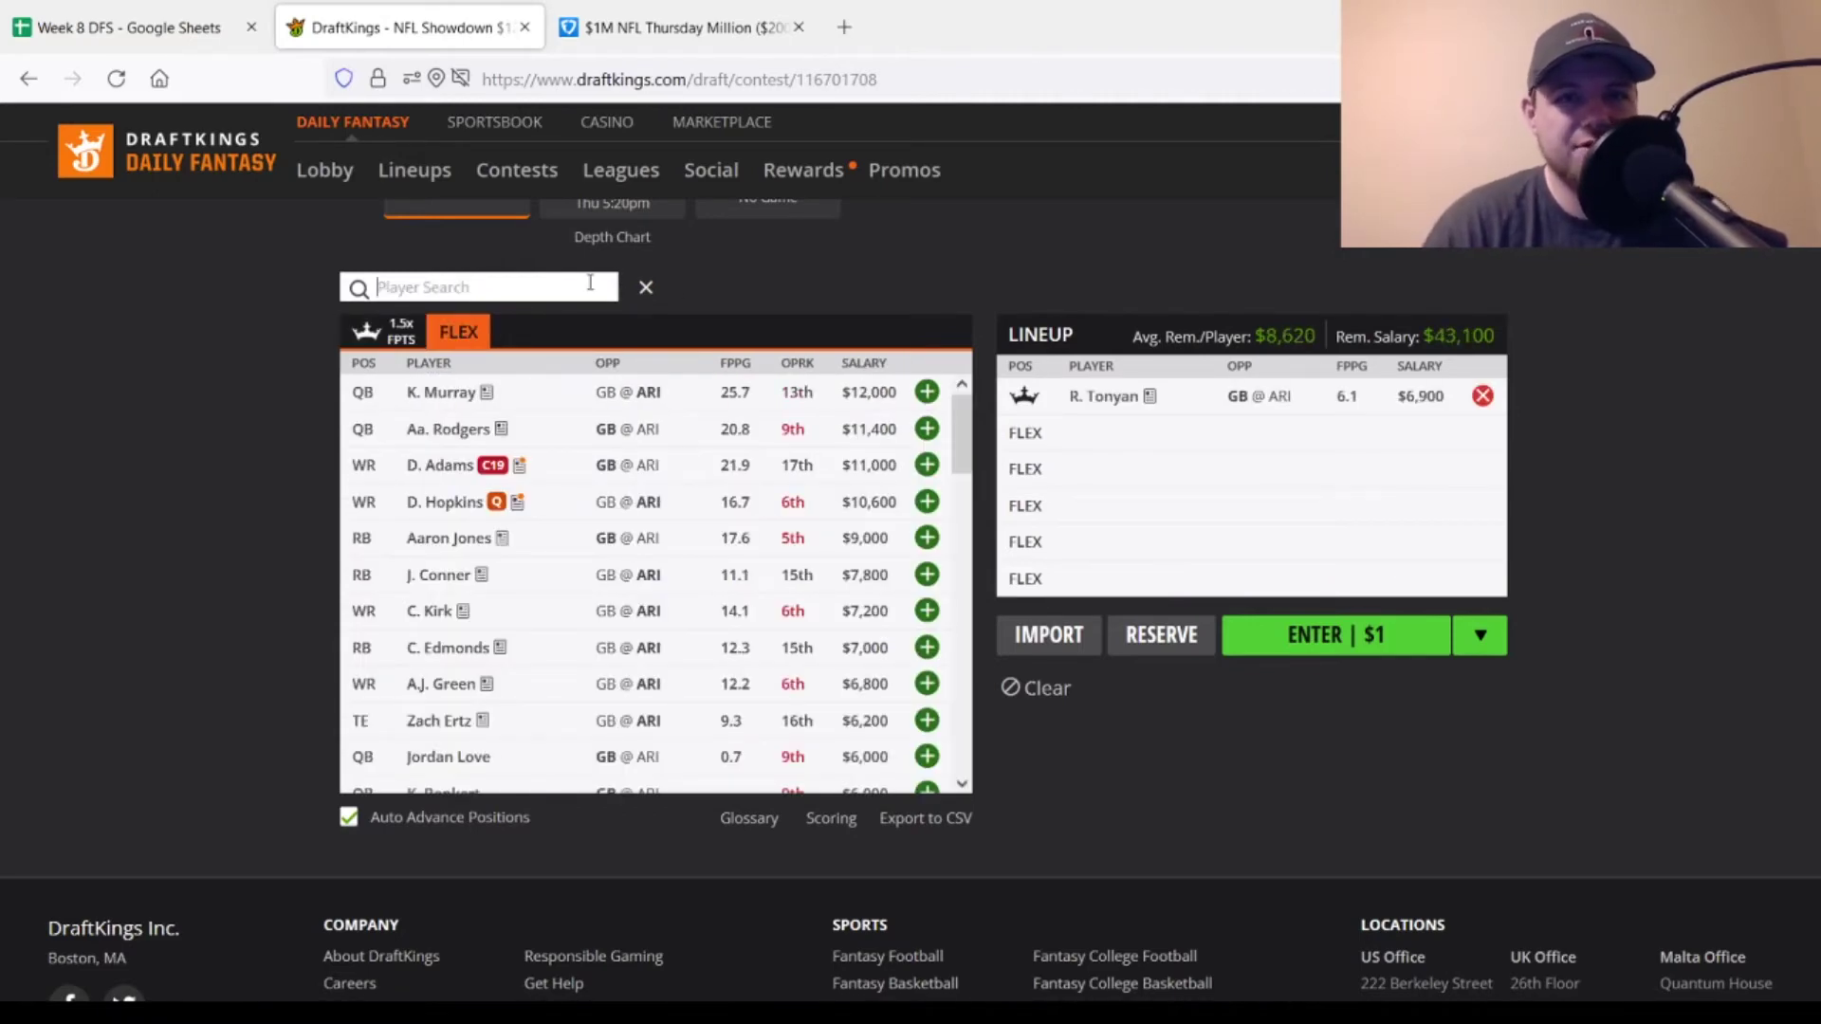
pyautogui.click(590, 286)
pyautogui.write('rod')
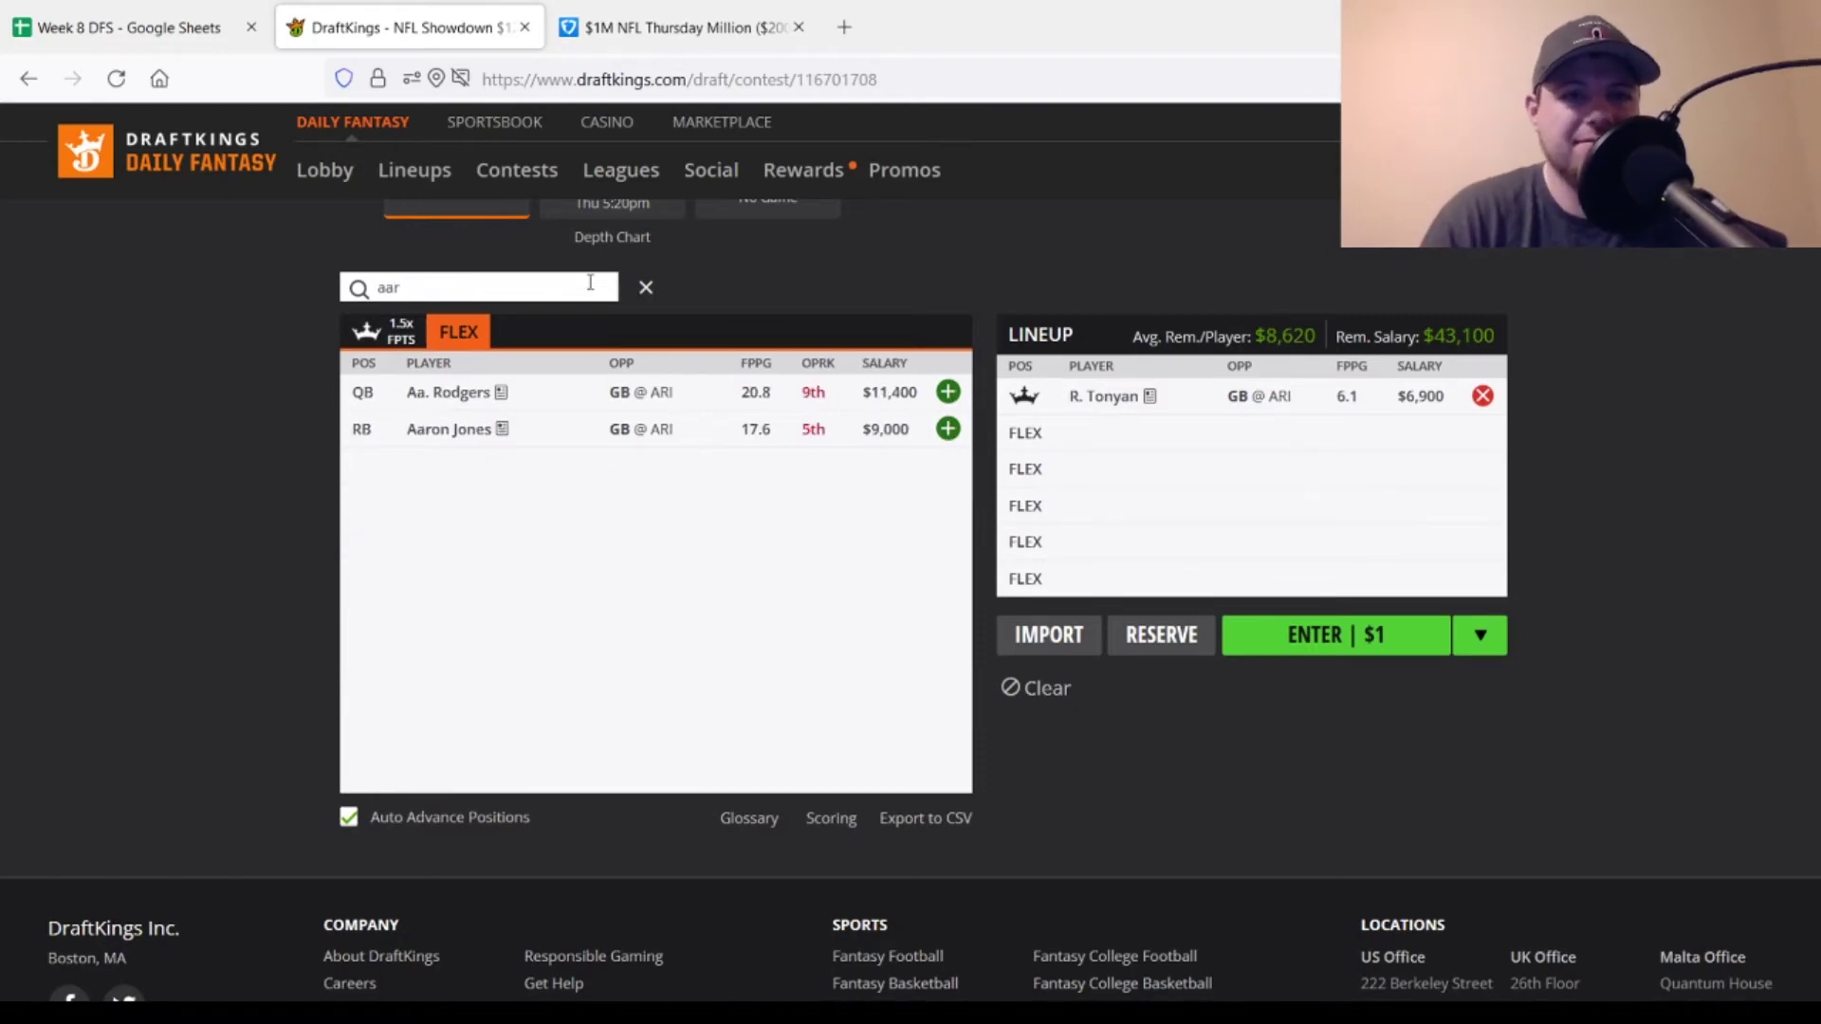
pyautogui.press('Return')
pyautogui.write('cobb')
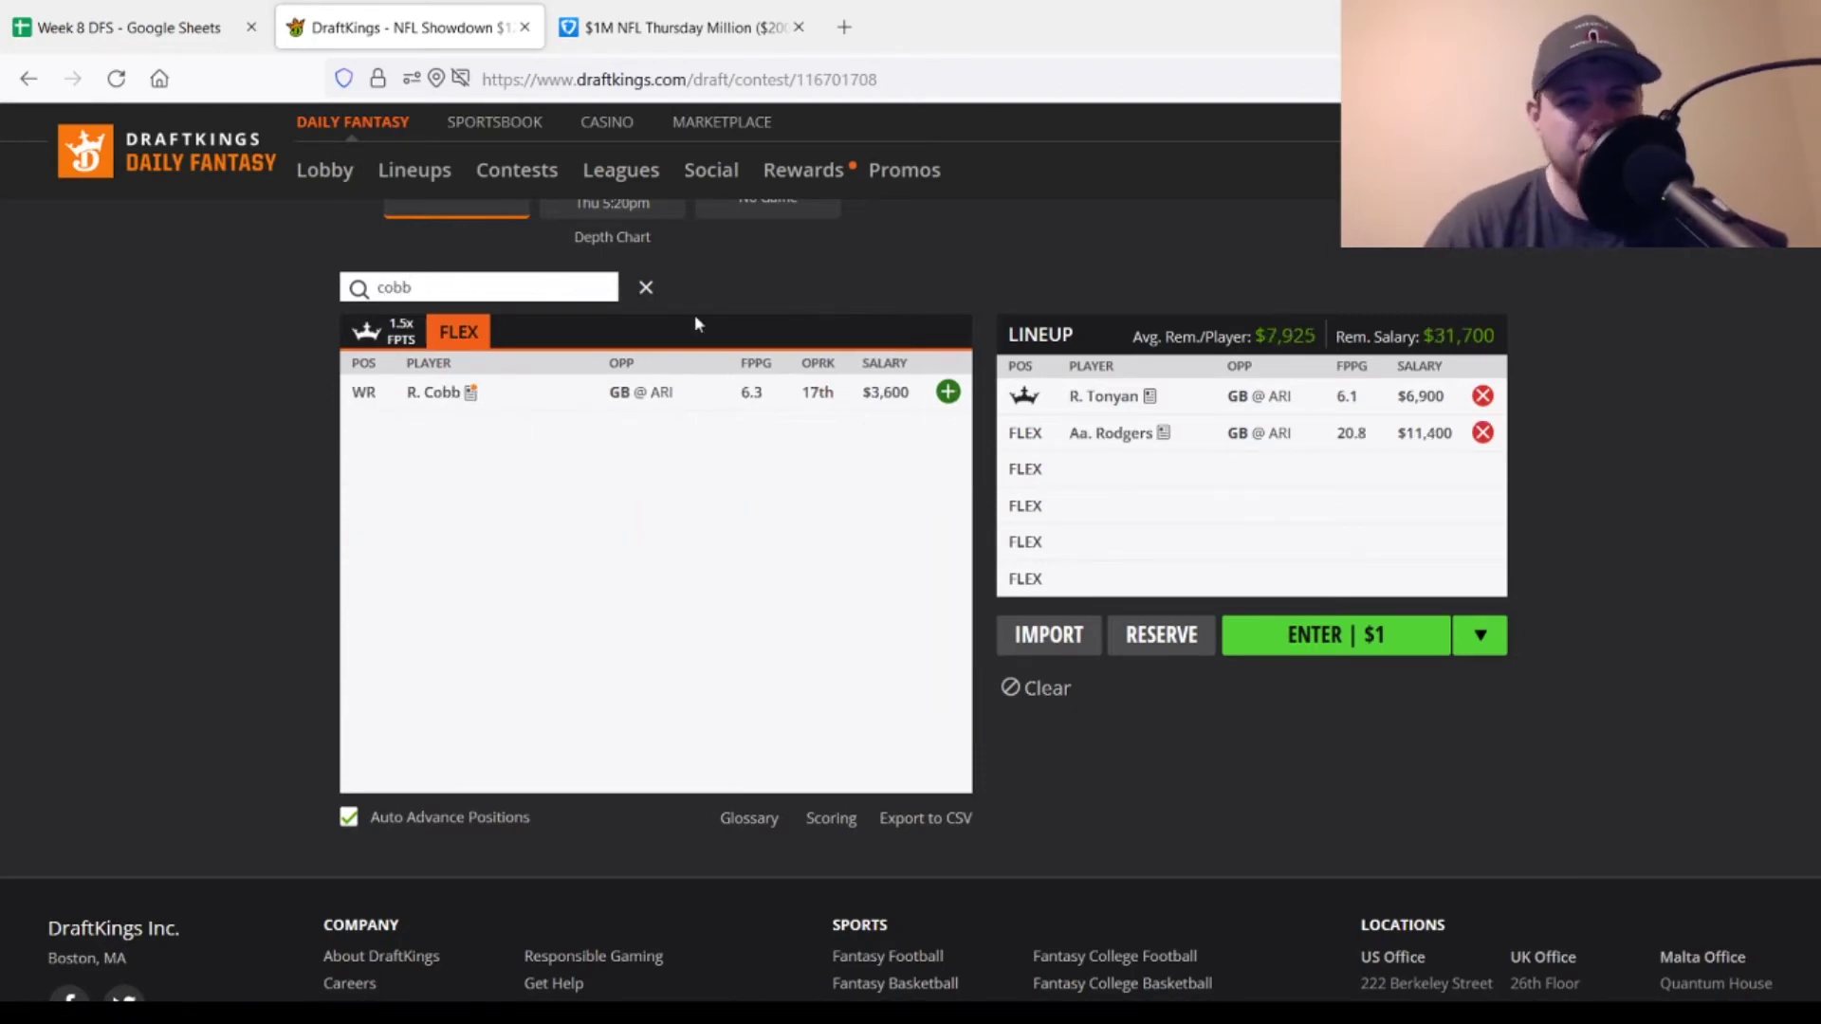
pyautogui.click(947, 392)
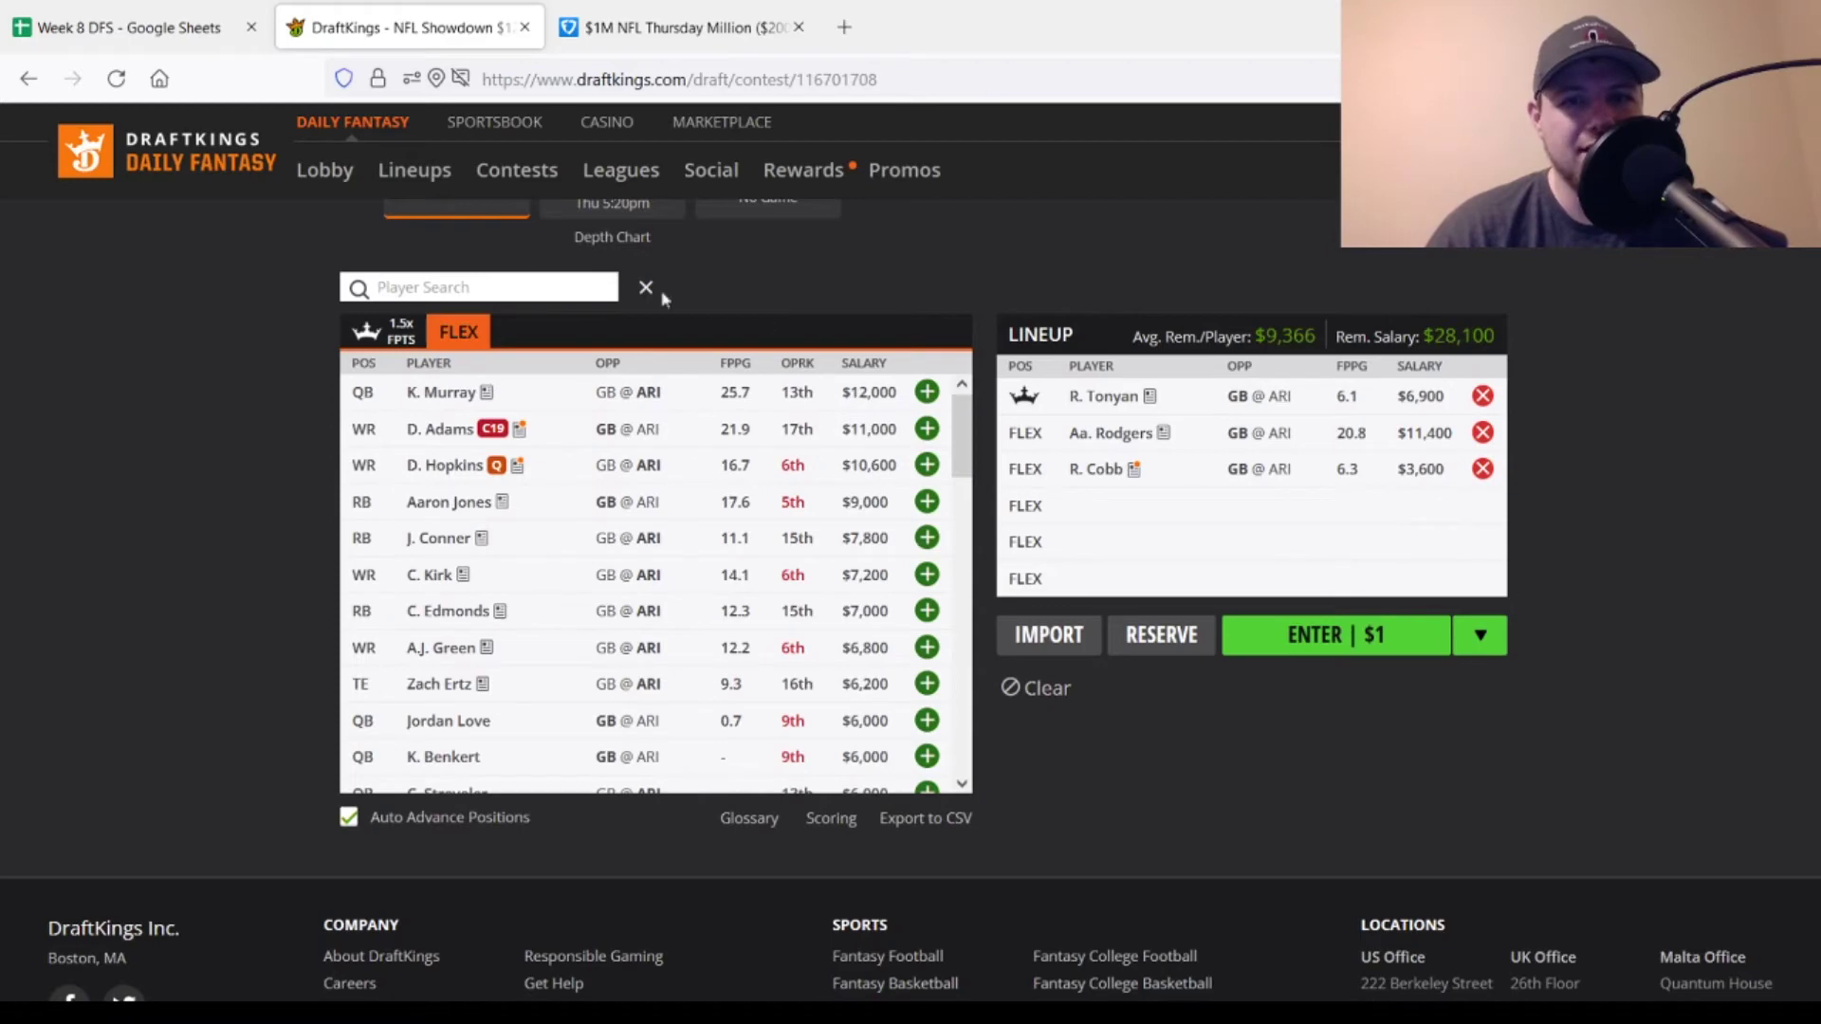
pyautogui.write('jones')
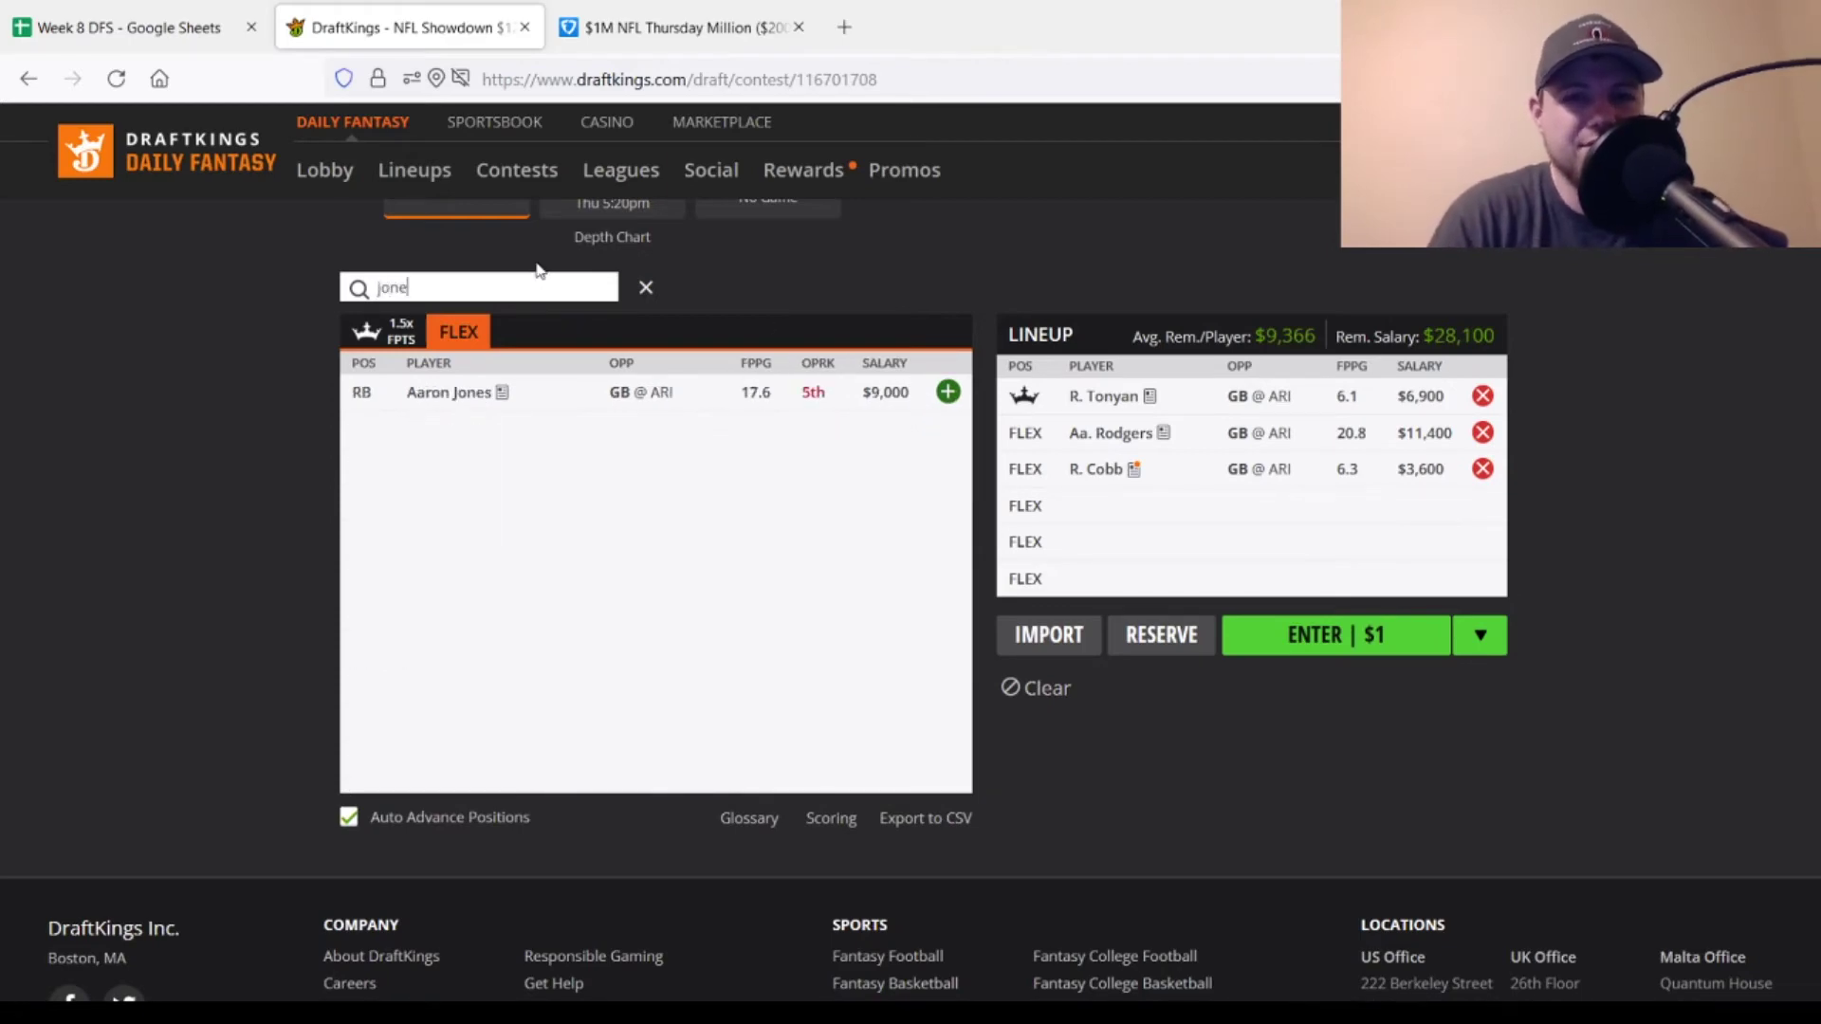
# Fill the last FLEX slots with Aaron Jones, K. Murray and A.J. Green ($300 left), then go to FanDuel.
pyautogui.click(947, 392)
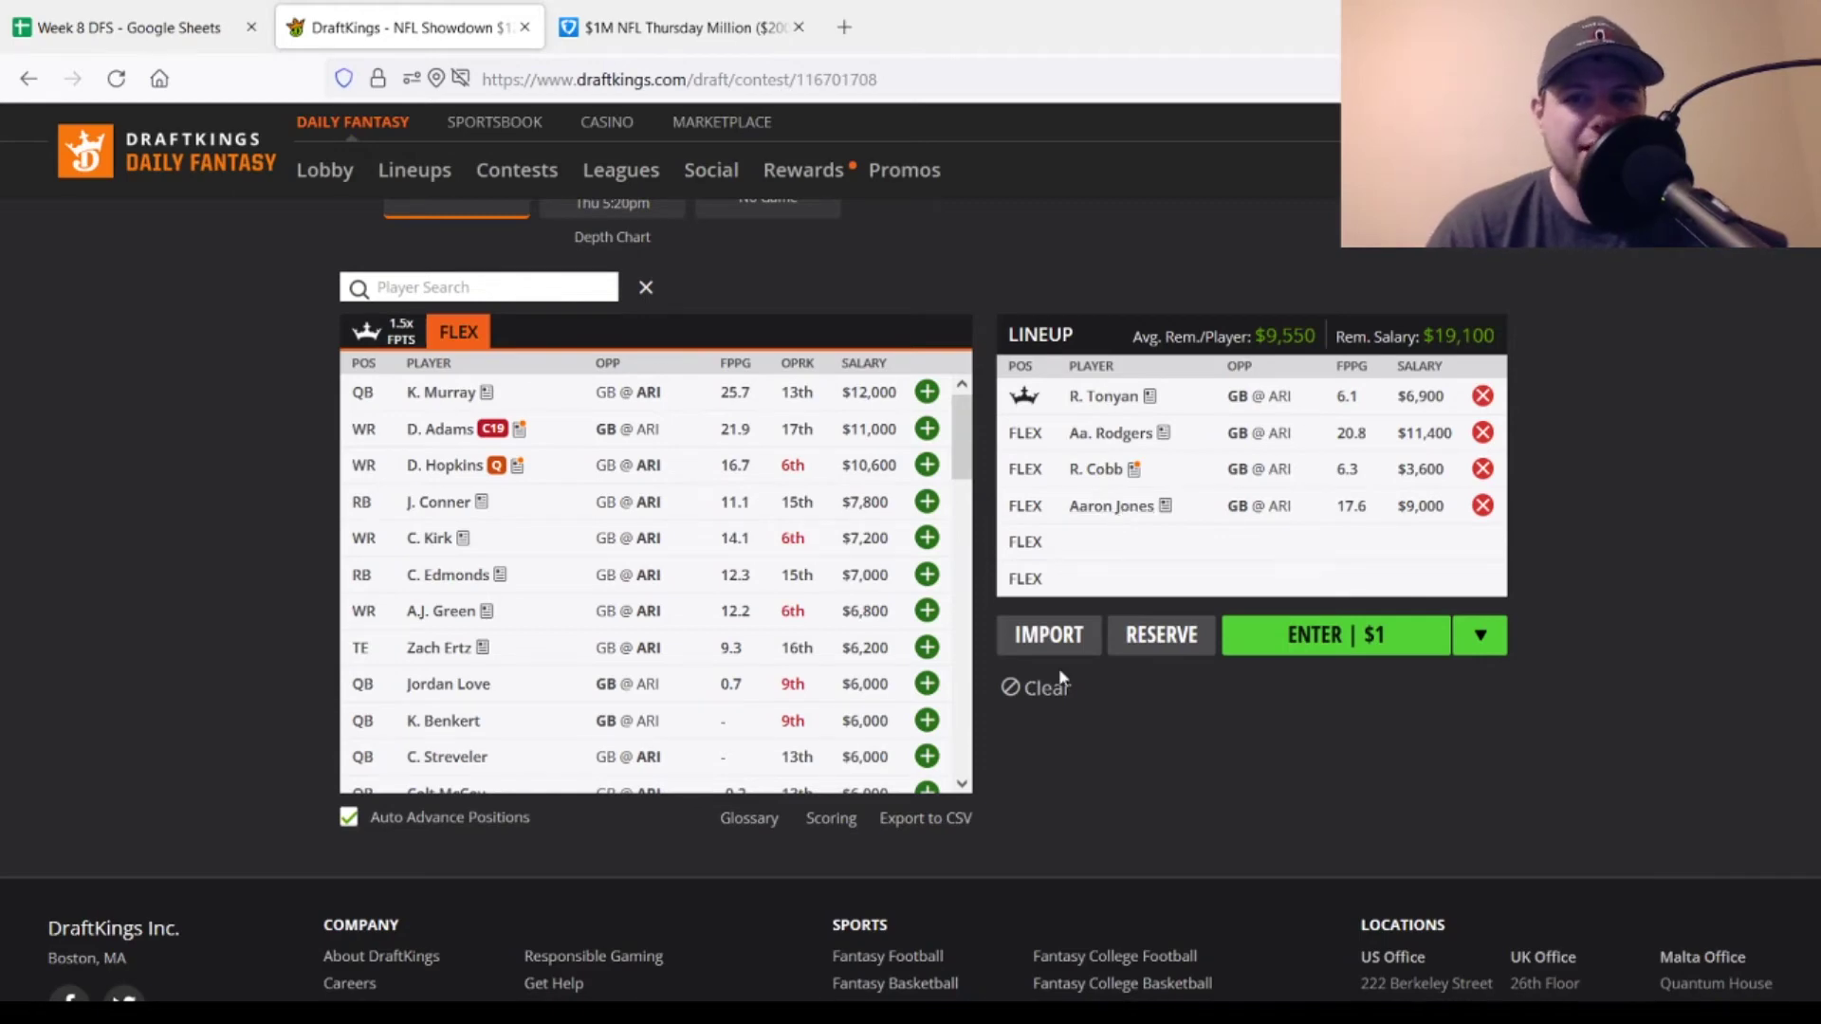
pyautogui.click(927, 393)
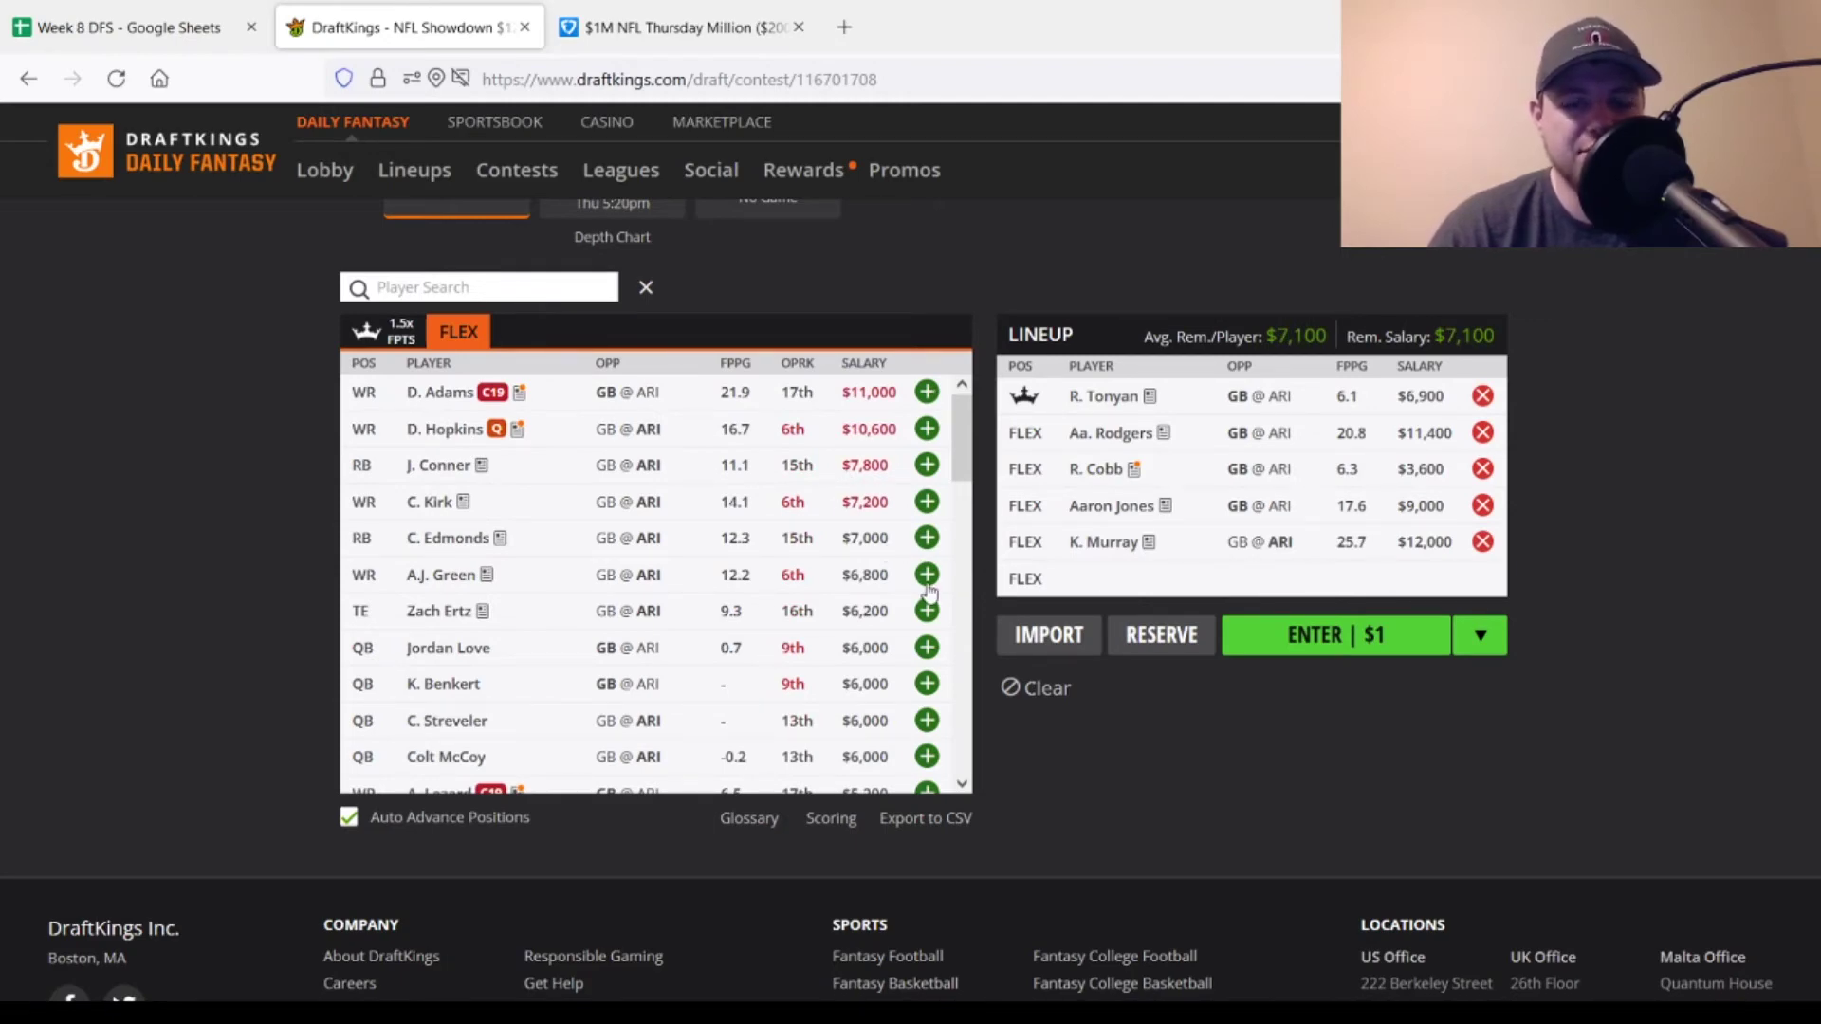
pyautogui.click(927, 576)
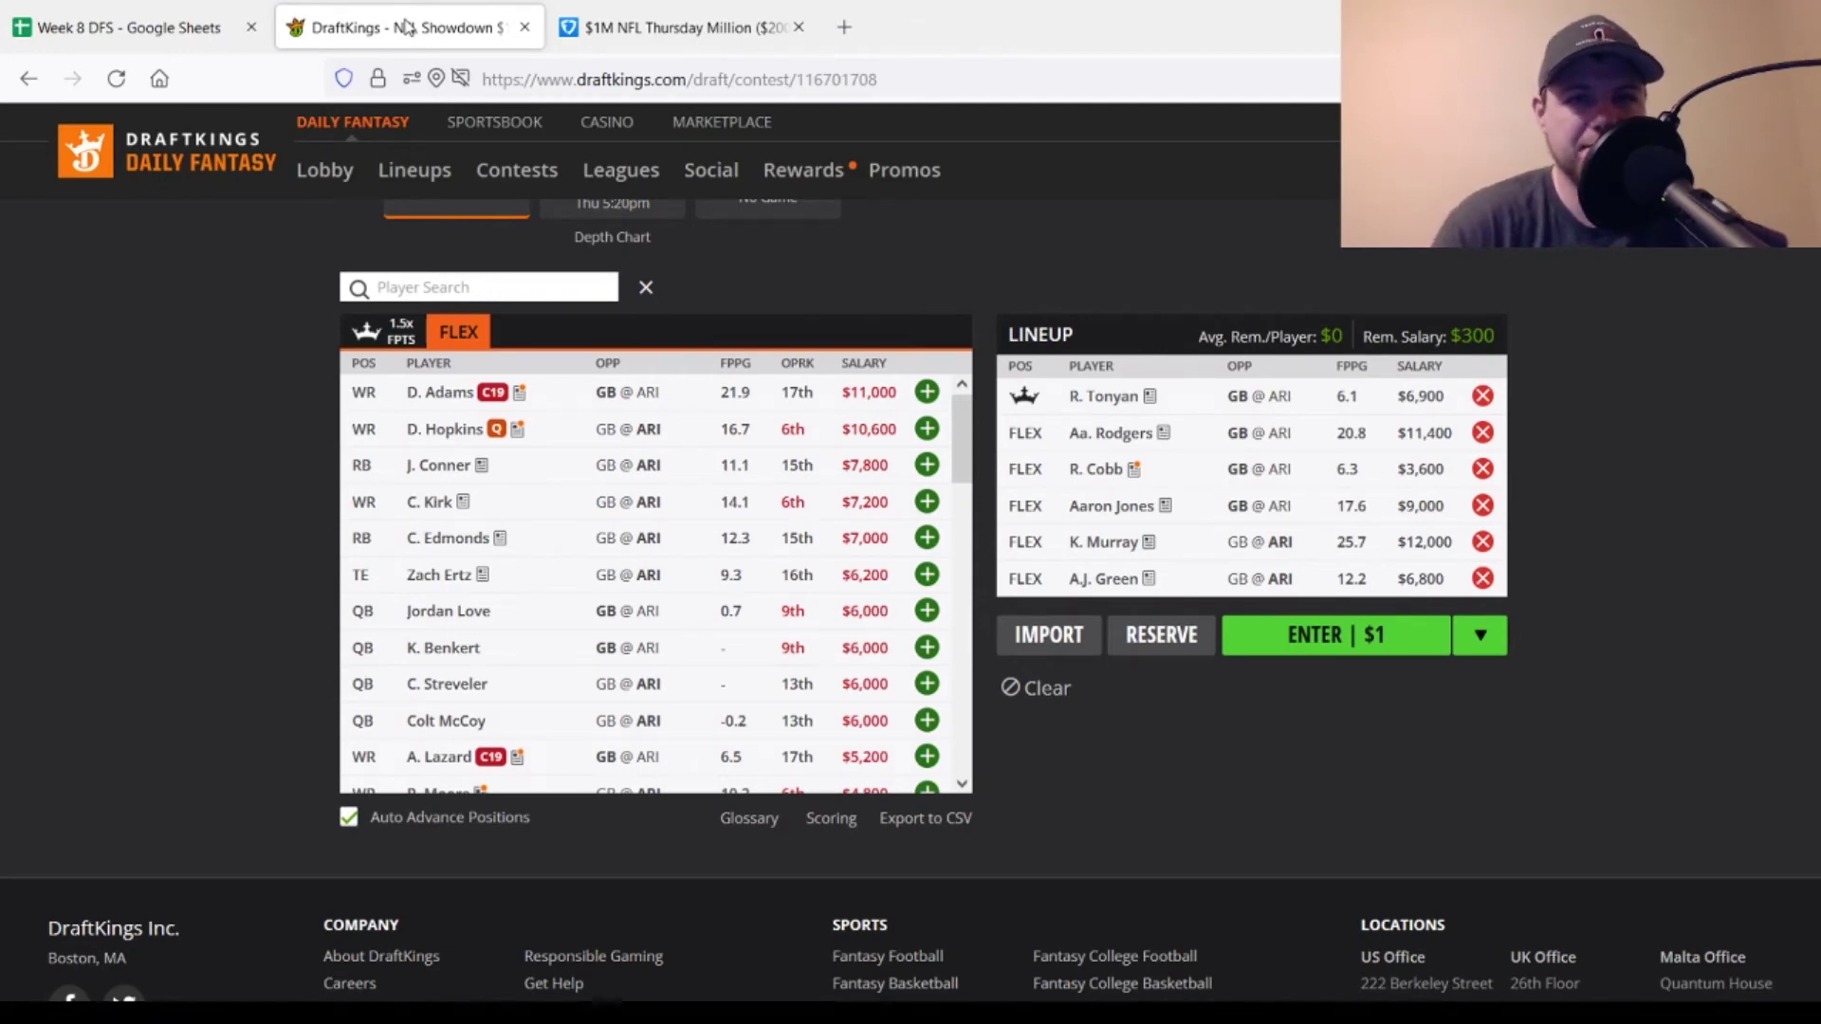
pyautogui.click(661, 13)
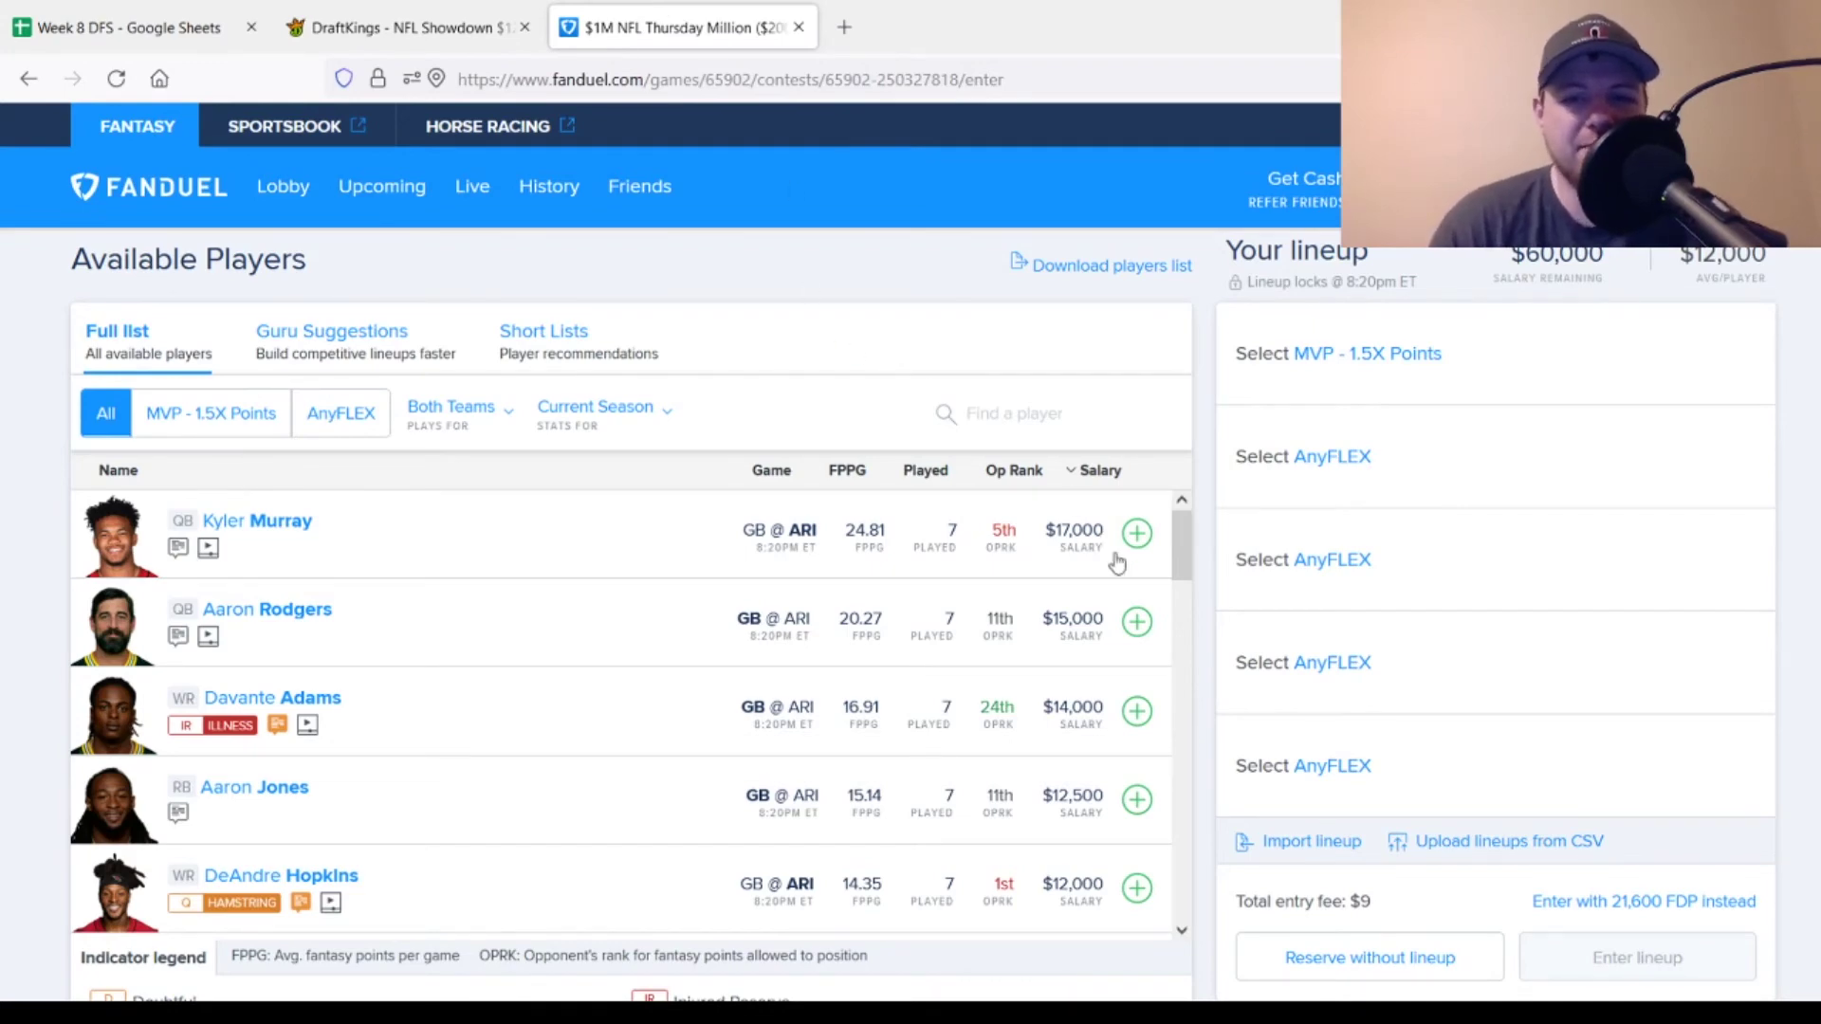
# Pick MVP Aaron Jones plus Kyler Murray, Aaron Rodgers and Robert Tonyan, dropping Rondale Moore again.
pyautogui.click(1137, 801)
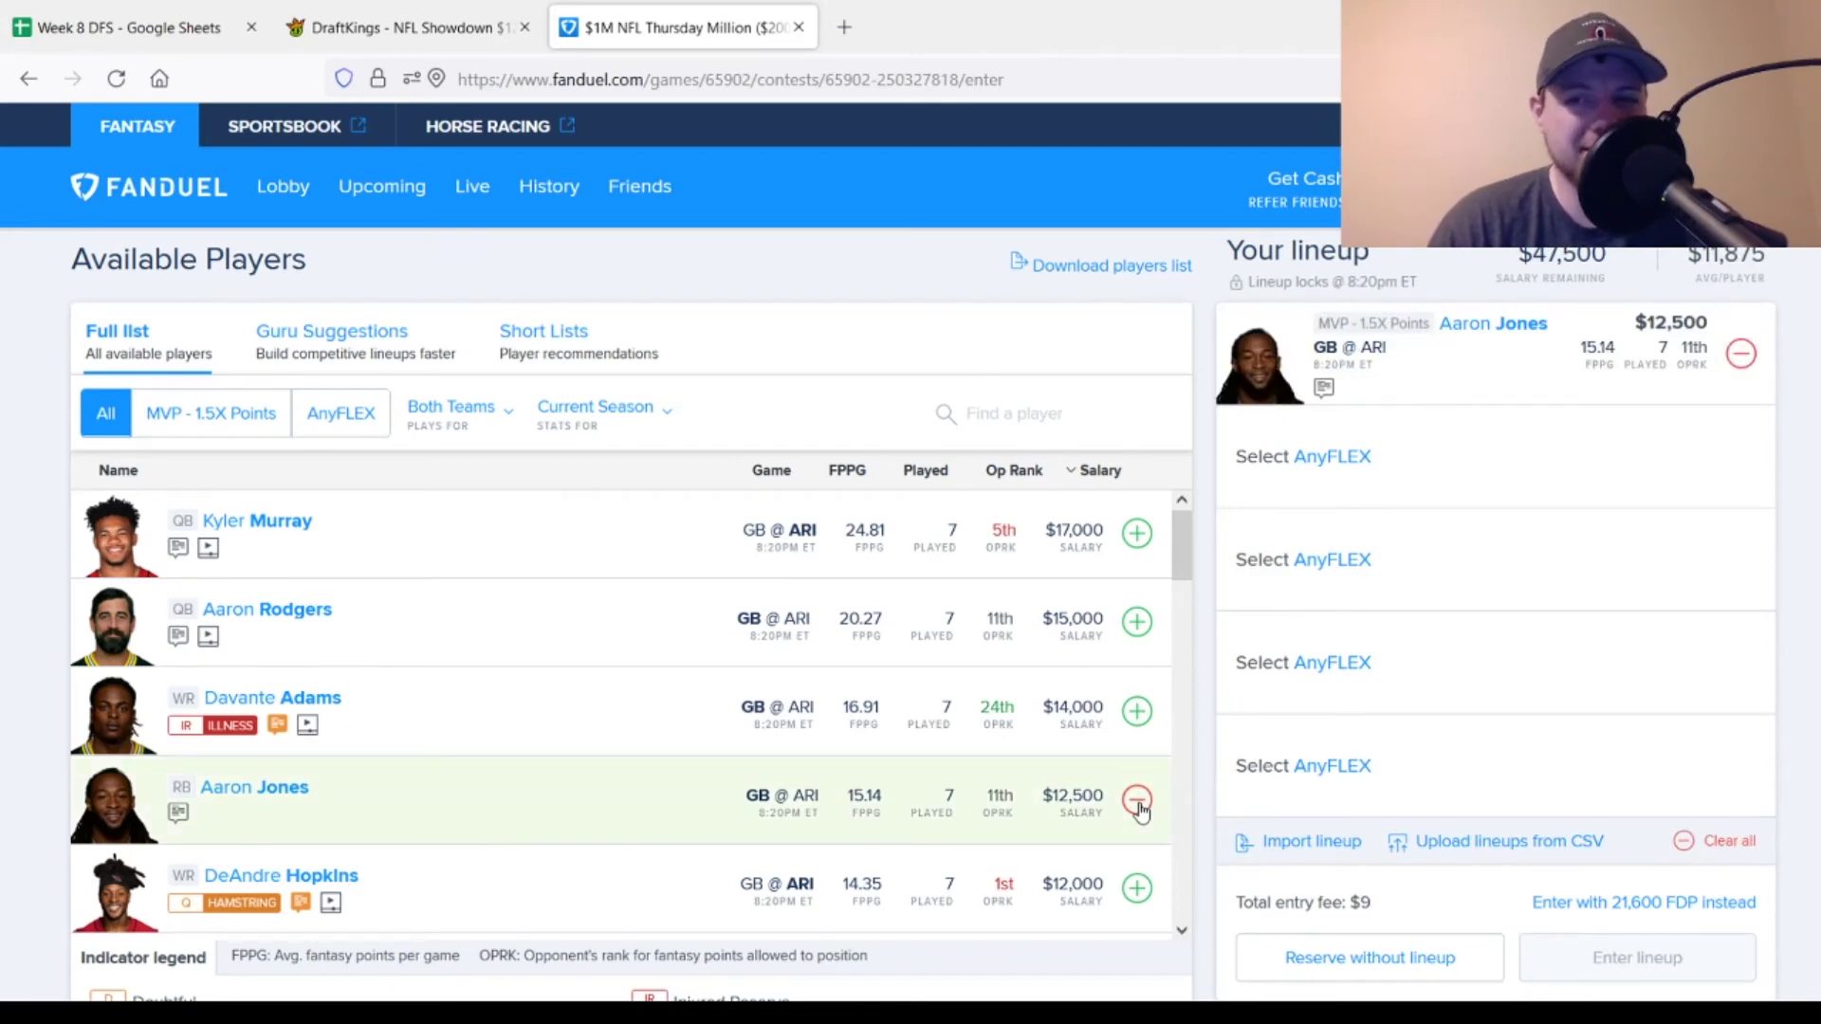
pyautogui.click(1137, 534)
pyautogui.click(1137, 622)
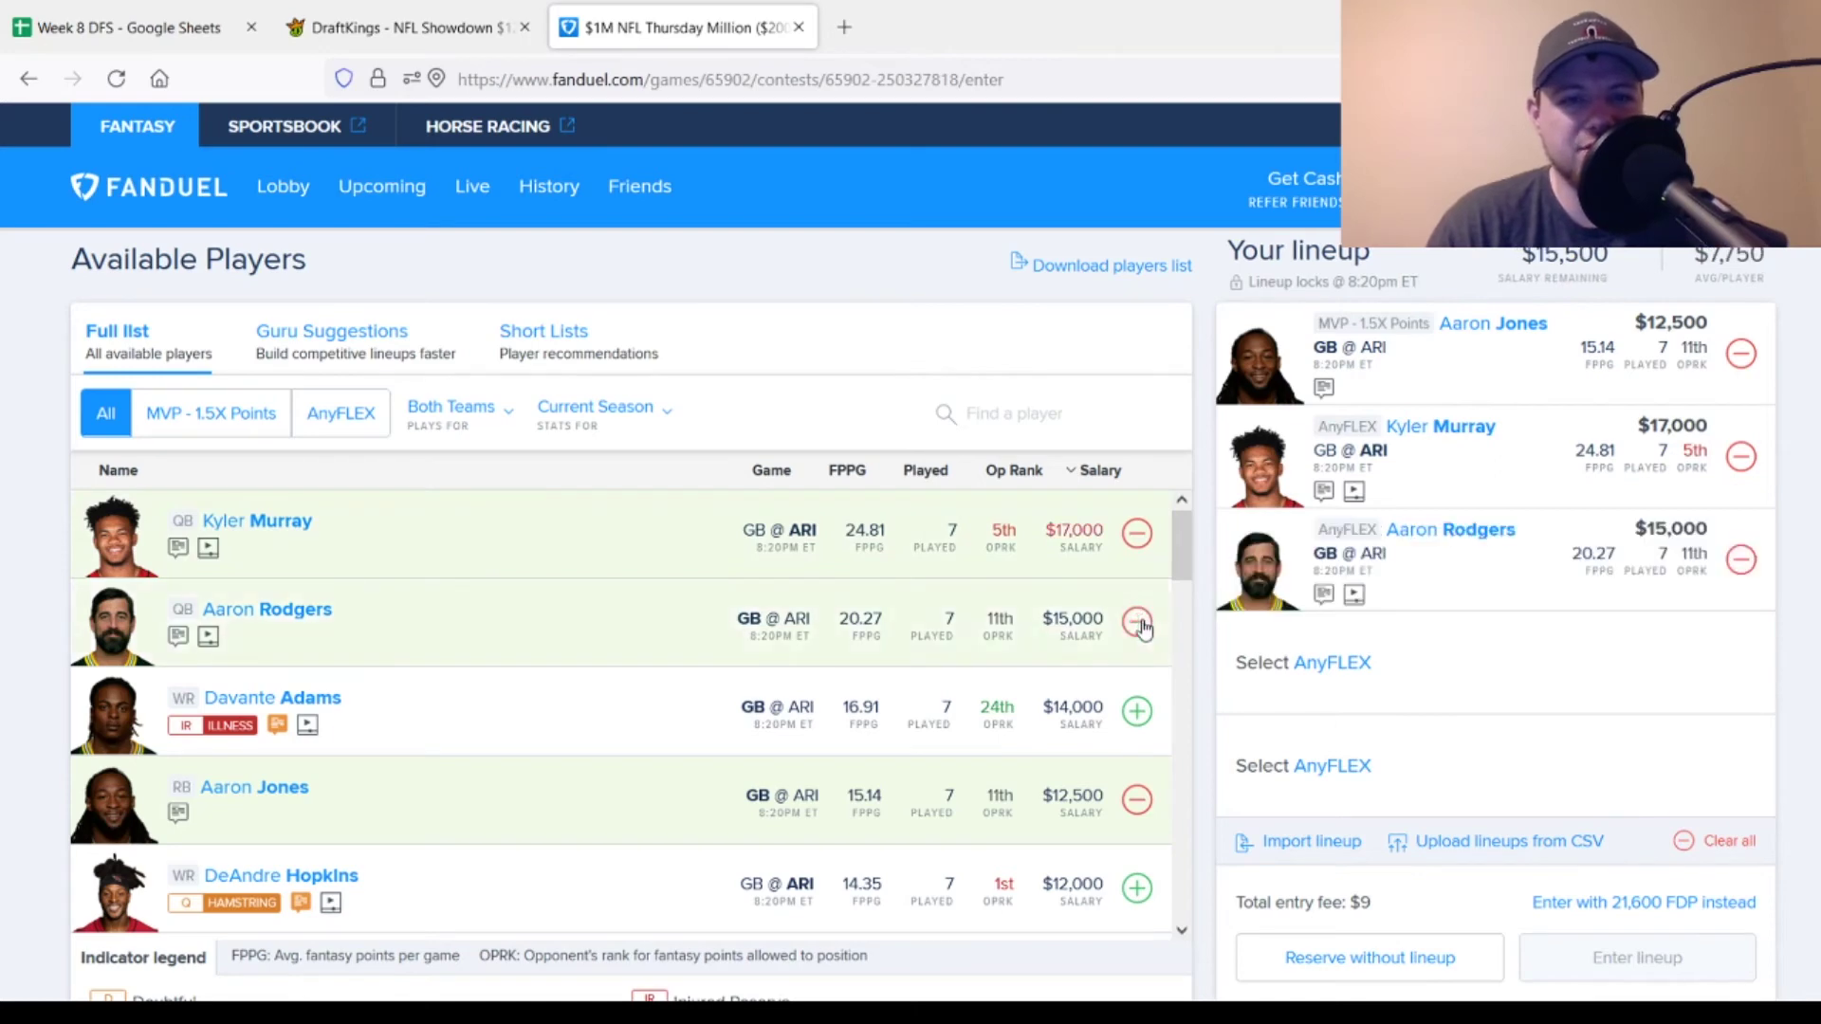
pyautogui.moveTo(1182, 550); pyautogui.dragTo(1181, 722)
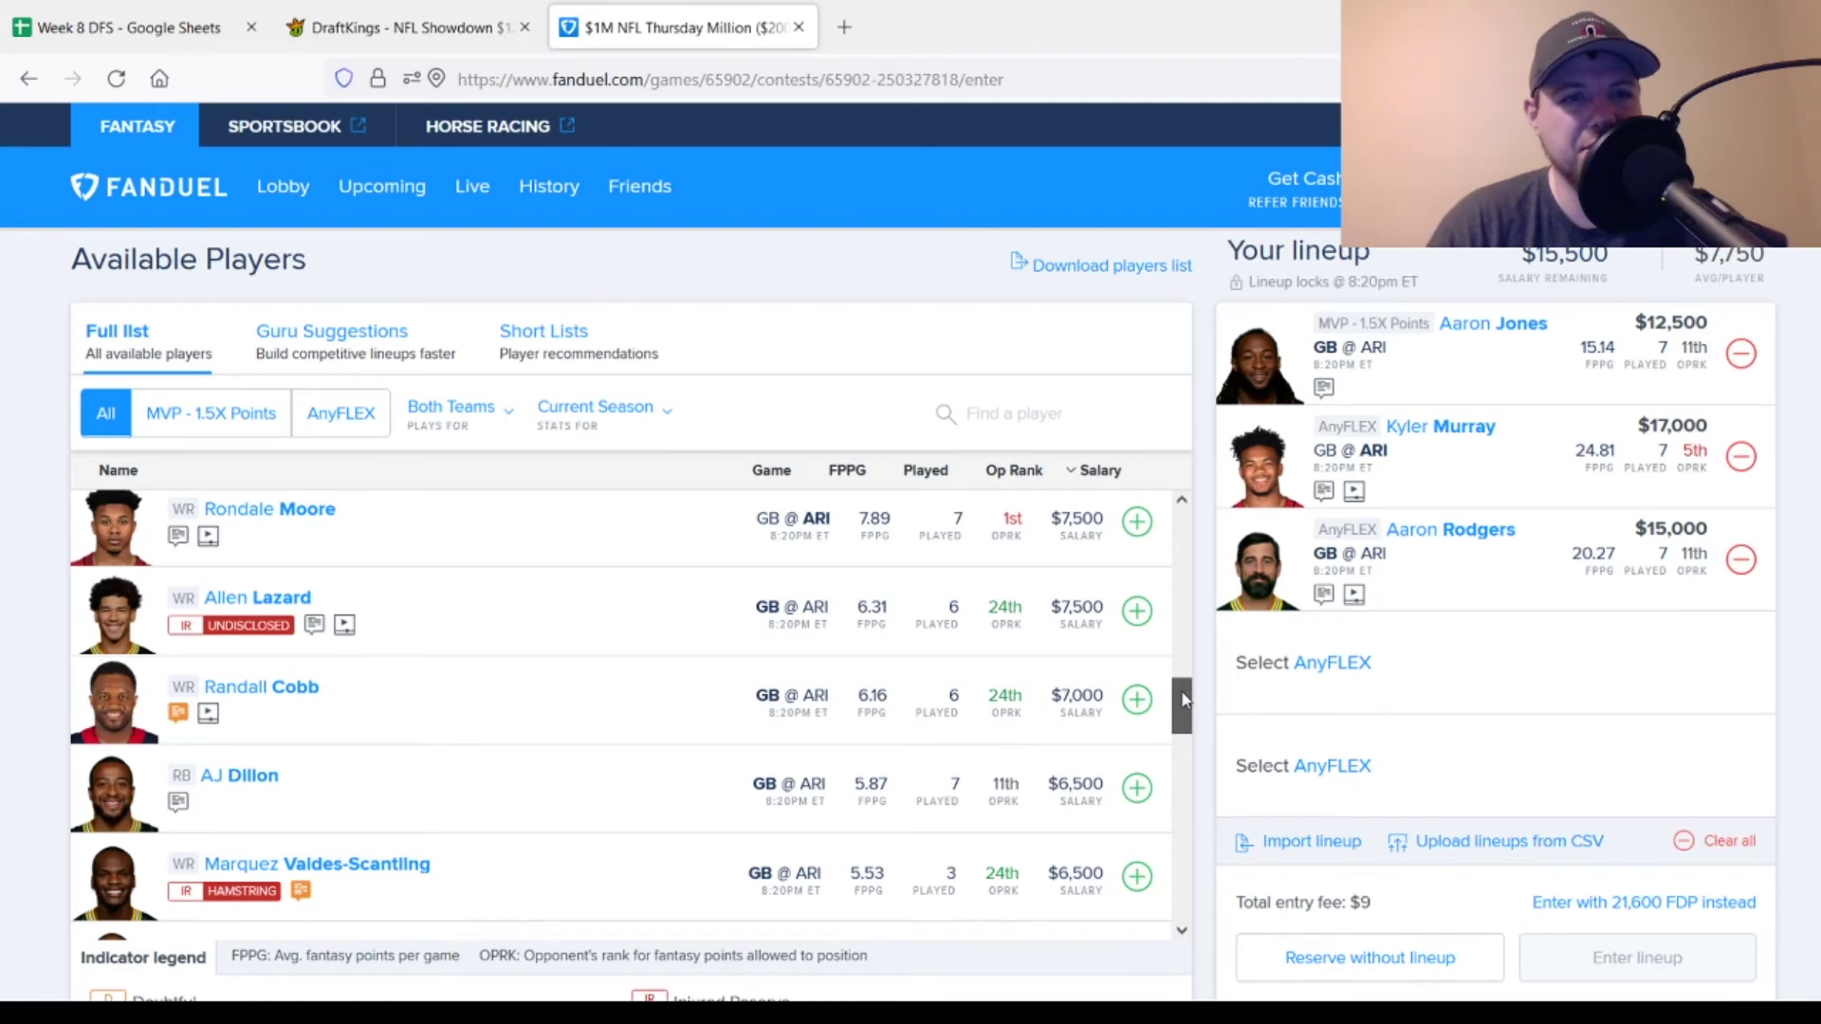
pyautogui.scroll(2, 1180, 696)
pyautogui.click(1138, 541)
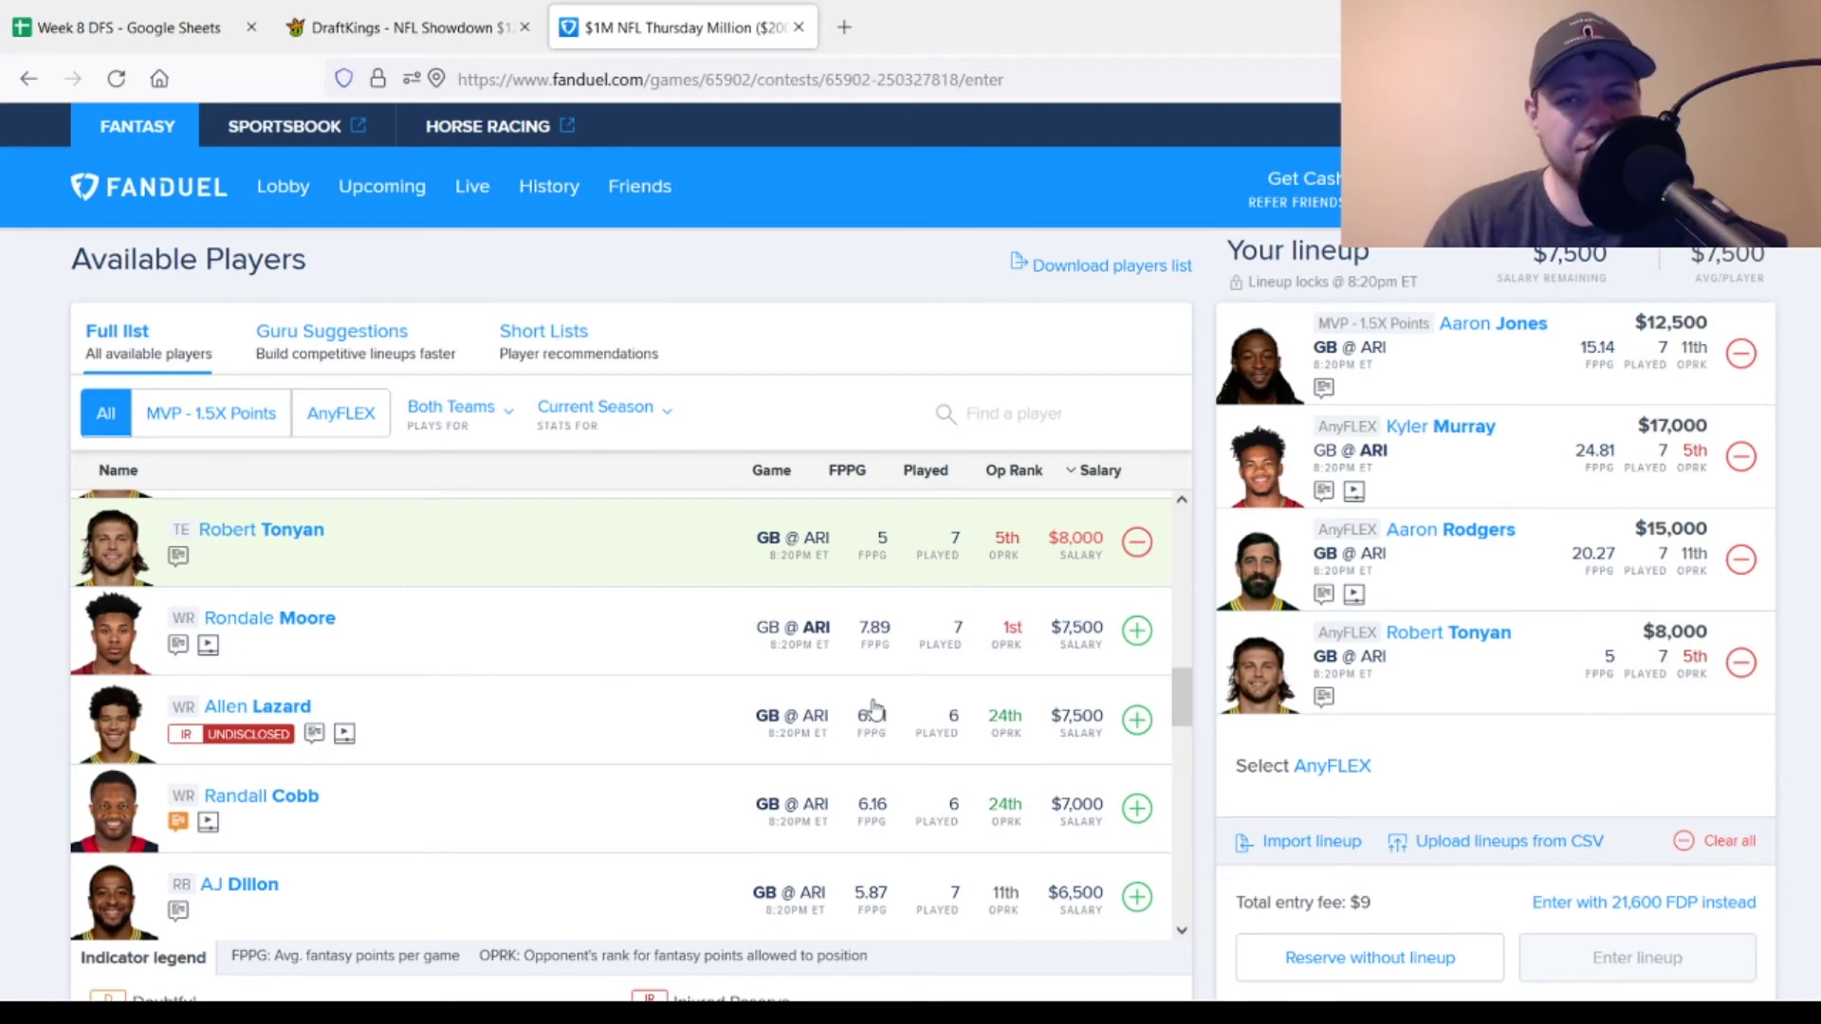
pyautogui.click(1133, 633)
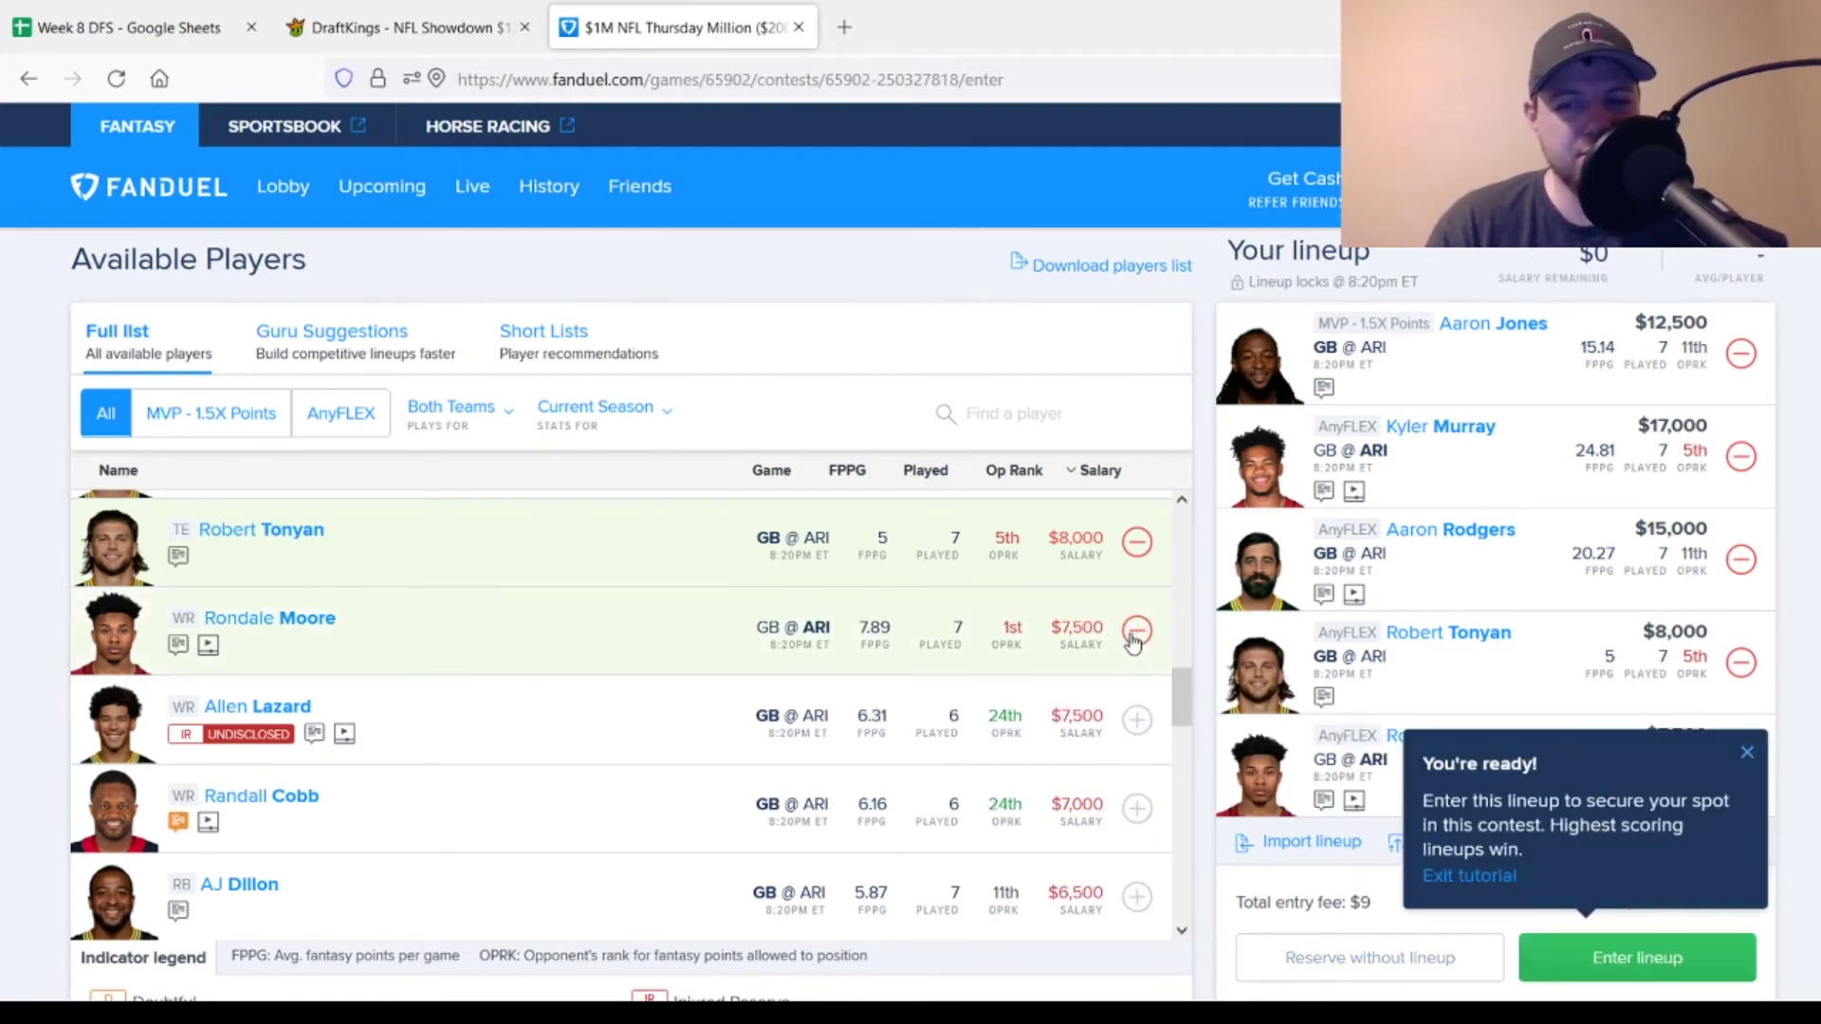
pyautogui.click(1746, 759)
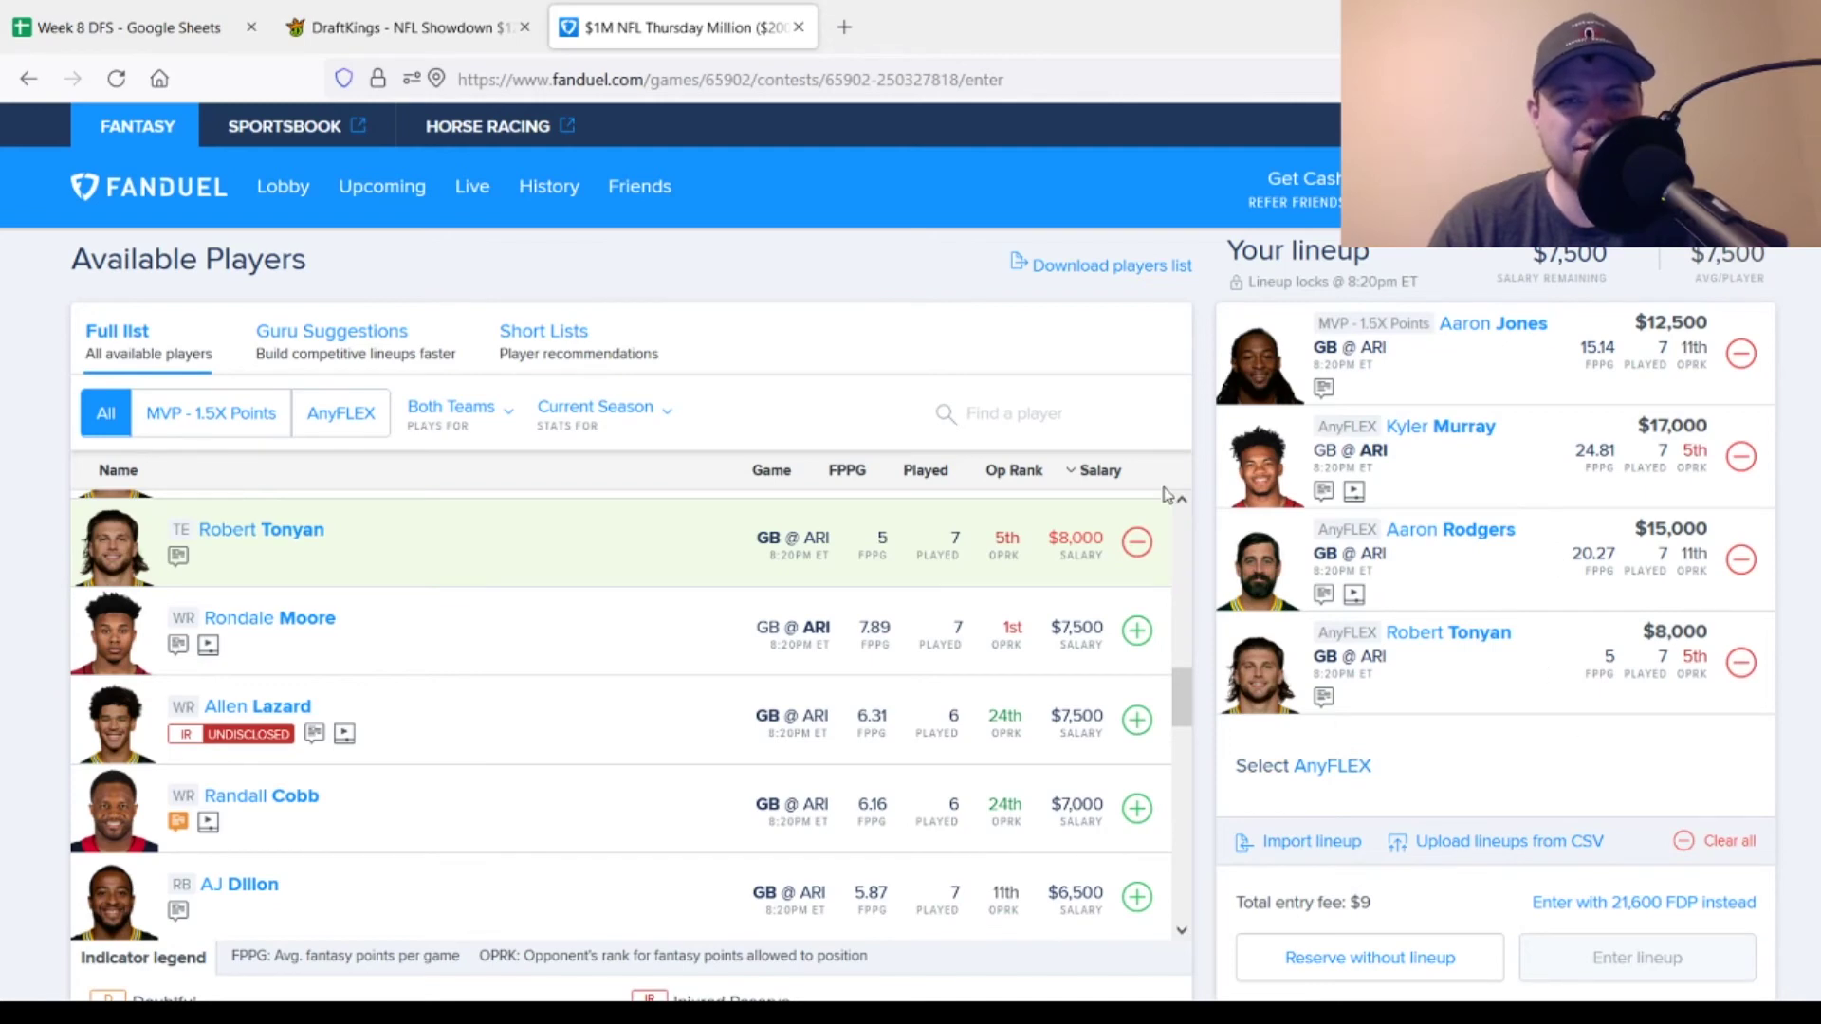
# Remove Moore, Tonyan, Rodgers, Murray and MVP Aaron Jones so $60,000 is open again.
pyautogui.click(1136, 645)
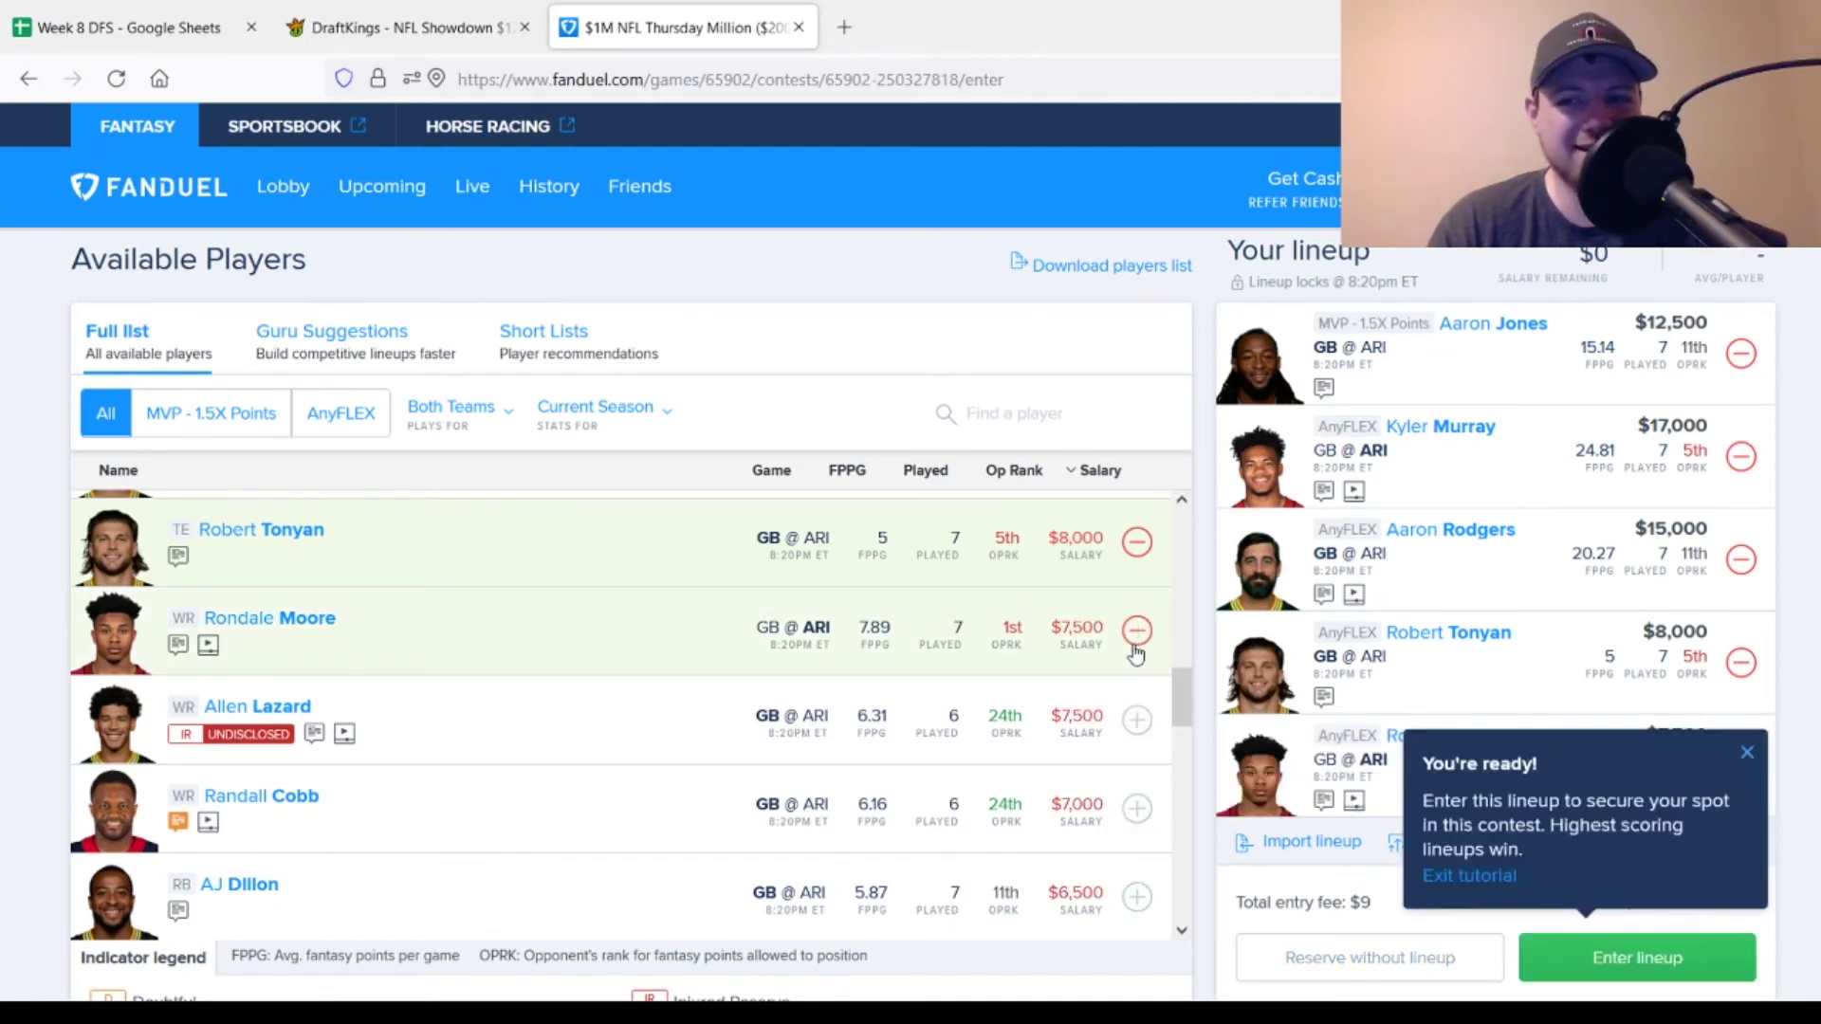
pyautogui.click(1750, 755)
pyautogui.click(1743, 766)
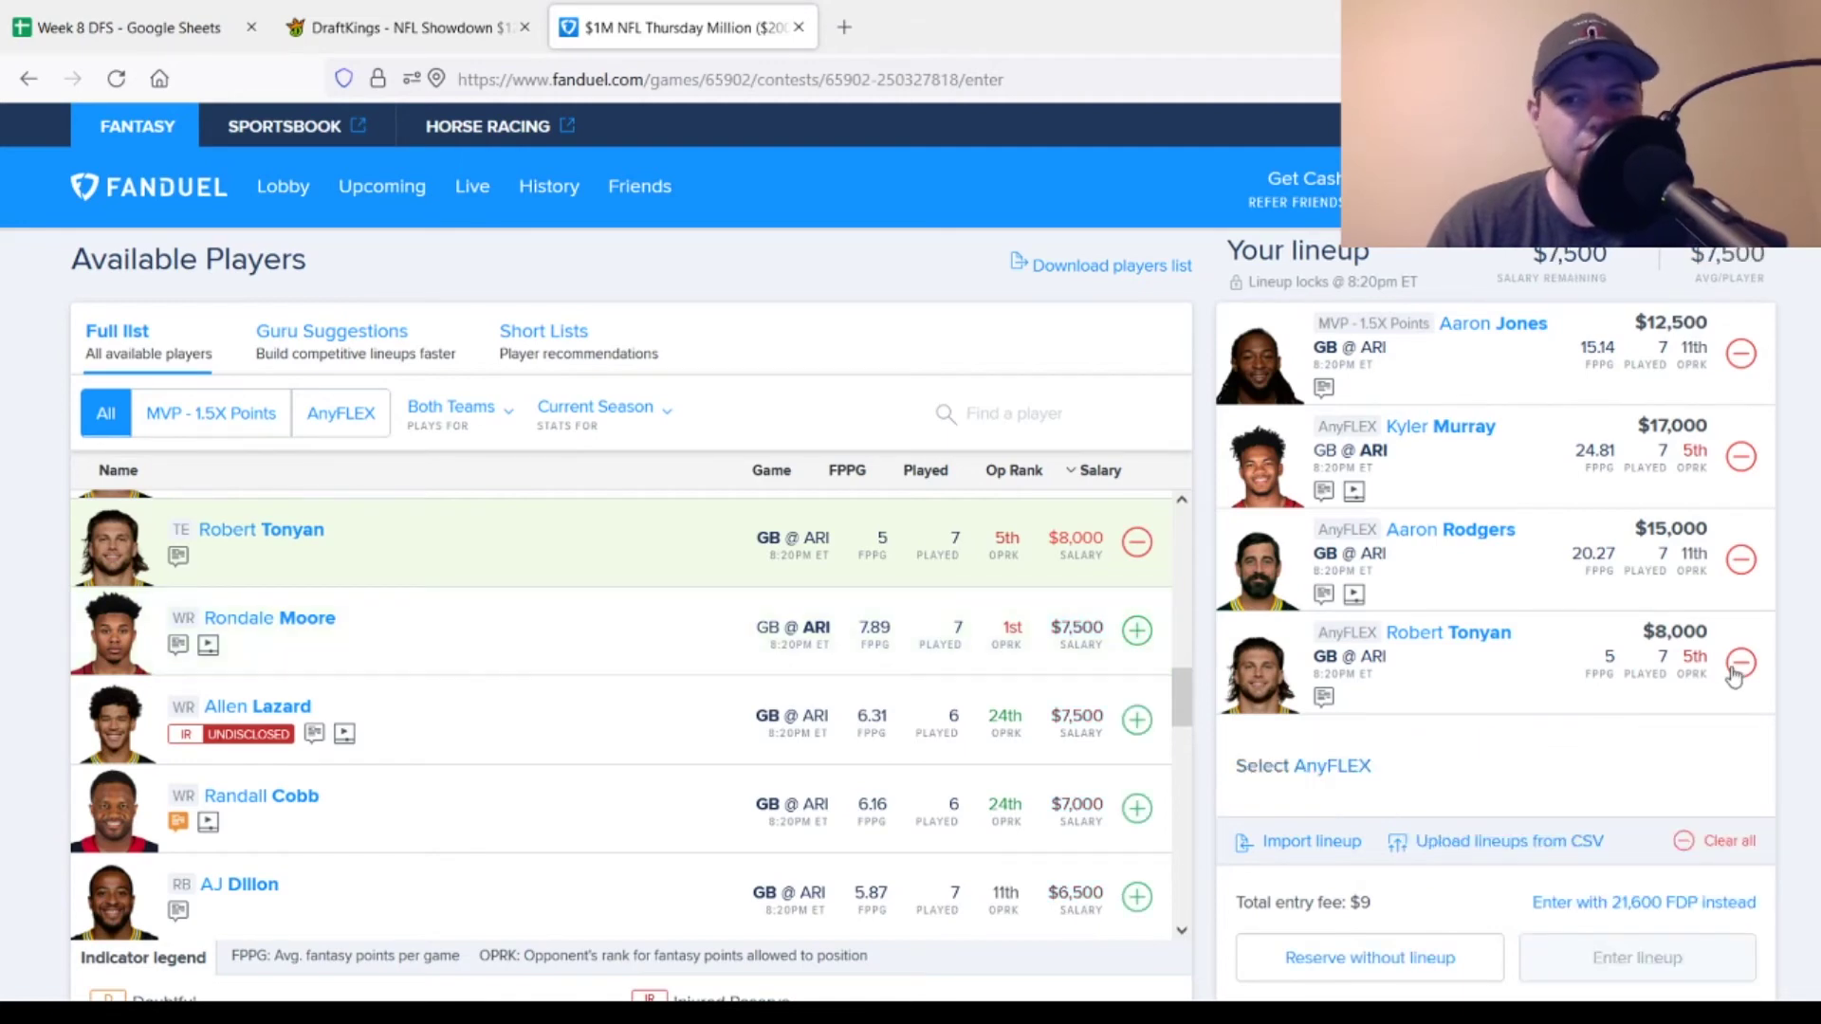
pyautogui.click(1741, 663)
pyautogui.click(1740, 561)
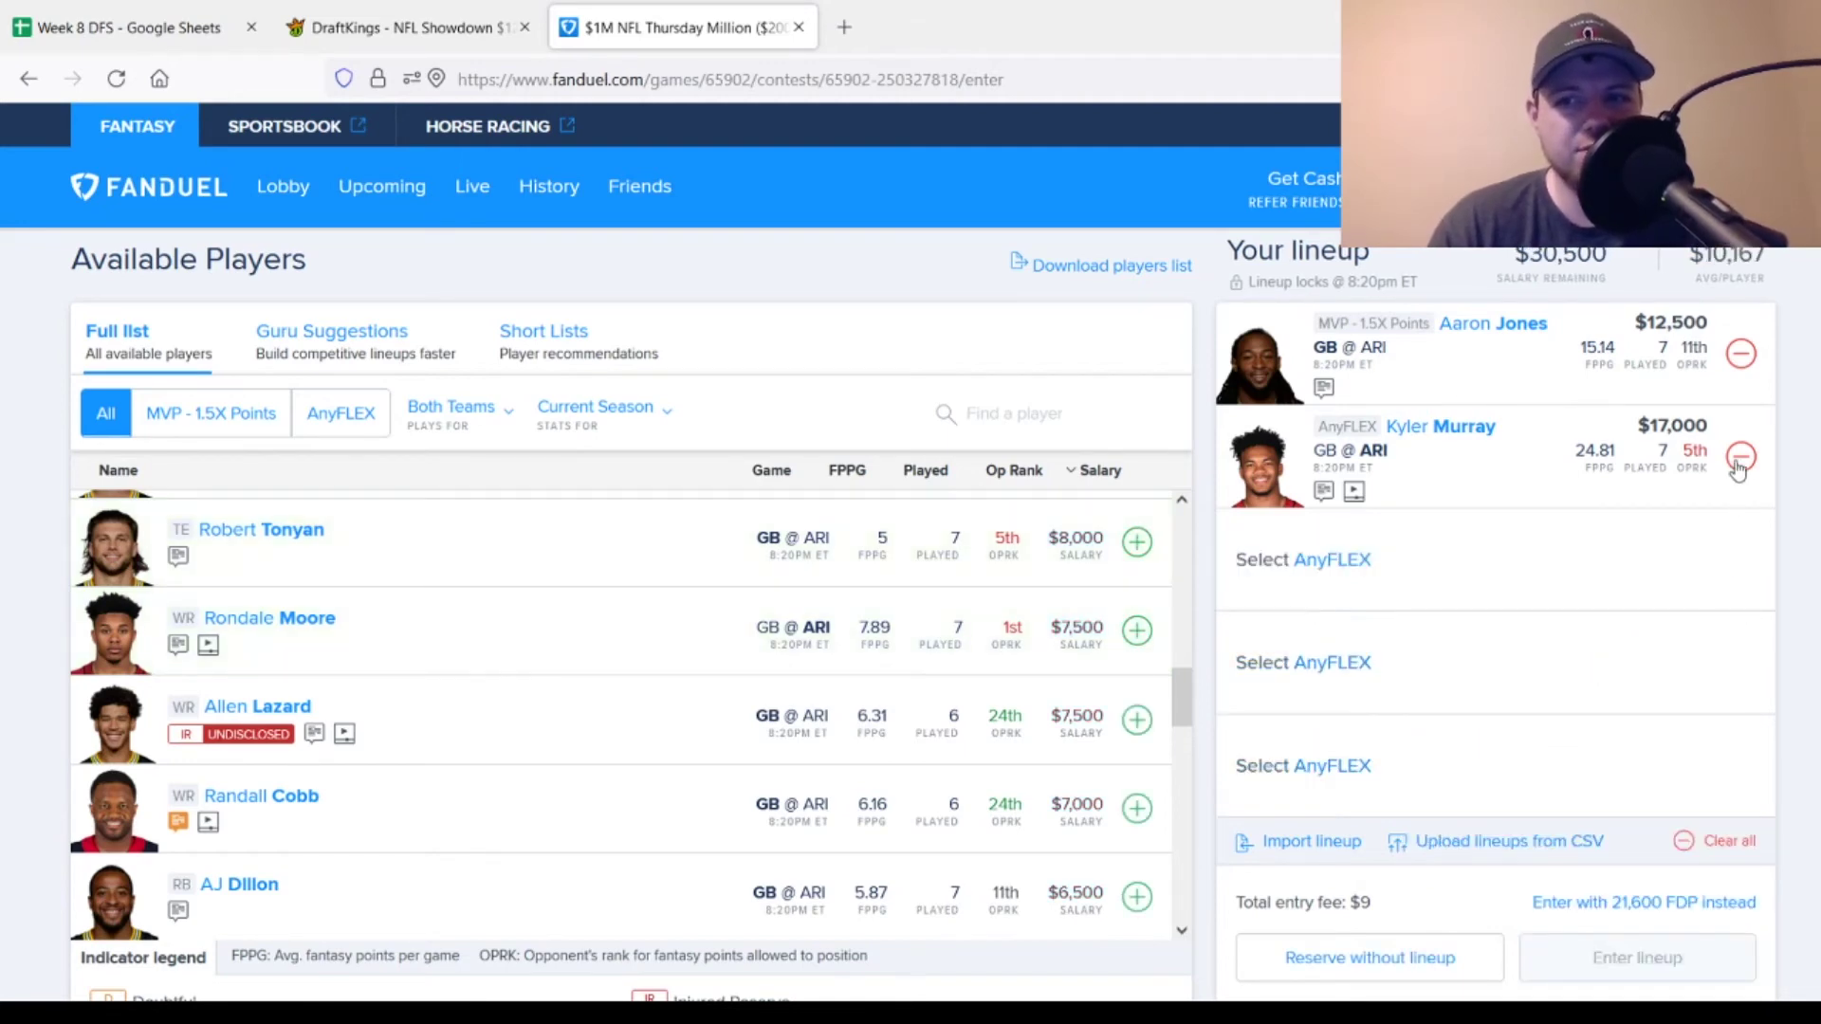
pyautogui.click(1740, 458)
pyautogui.click(1741, 349)
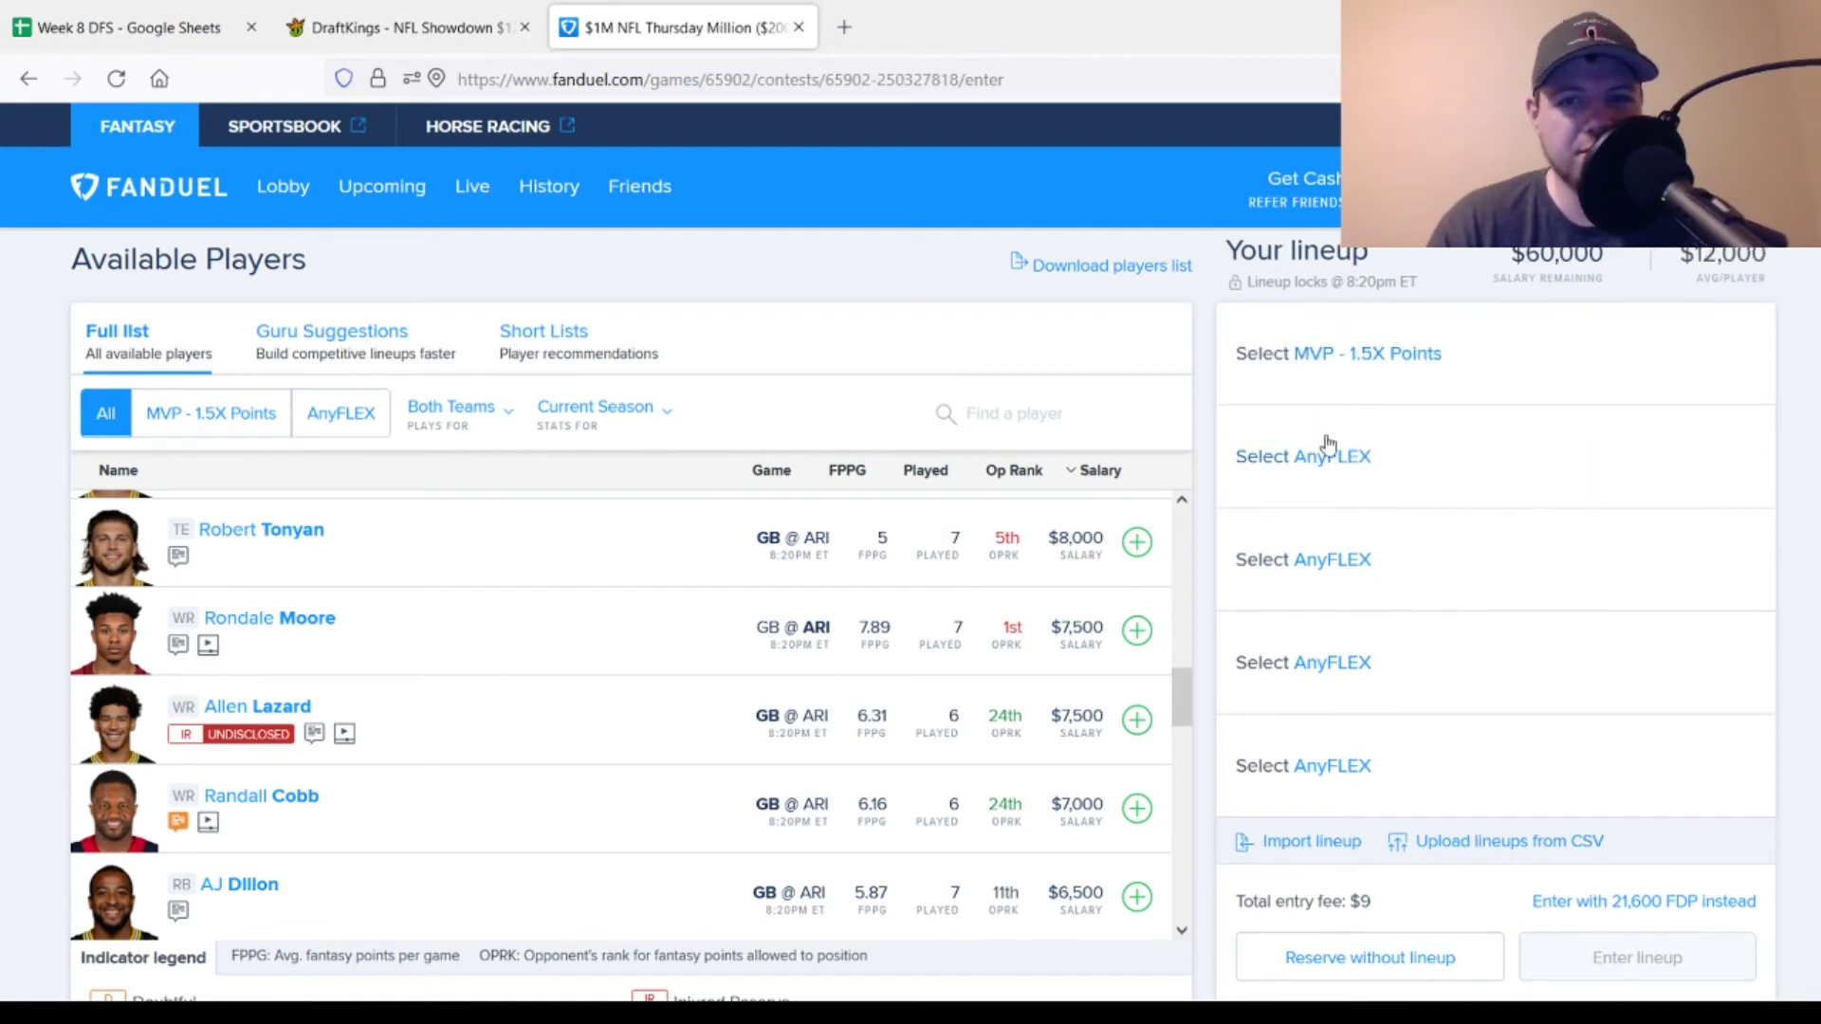
pyautogui.scroll(10, 1182, 520)
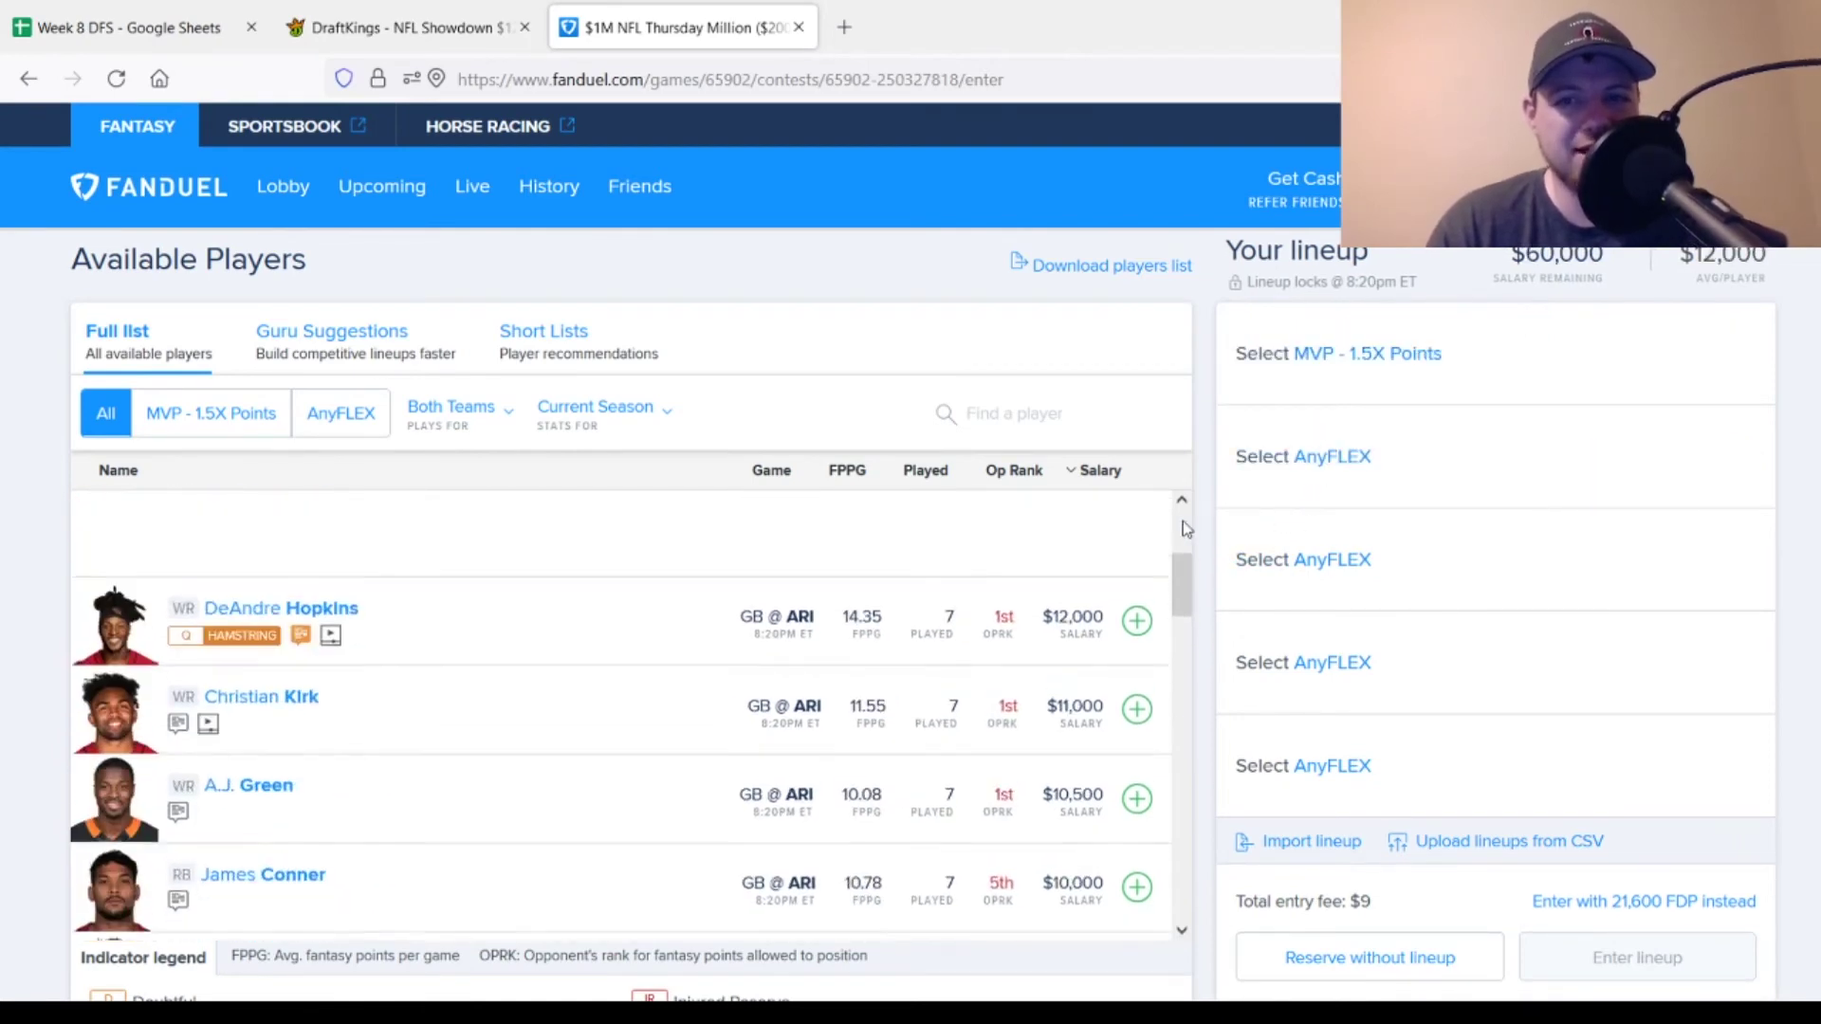
# Add Kyler Murray as MVP, then Aaron Jones and Zach Ertz as flex players.
pyautogui.click(1137, 533)
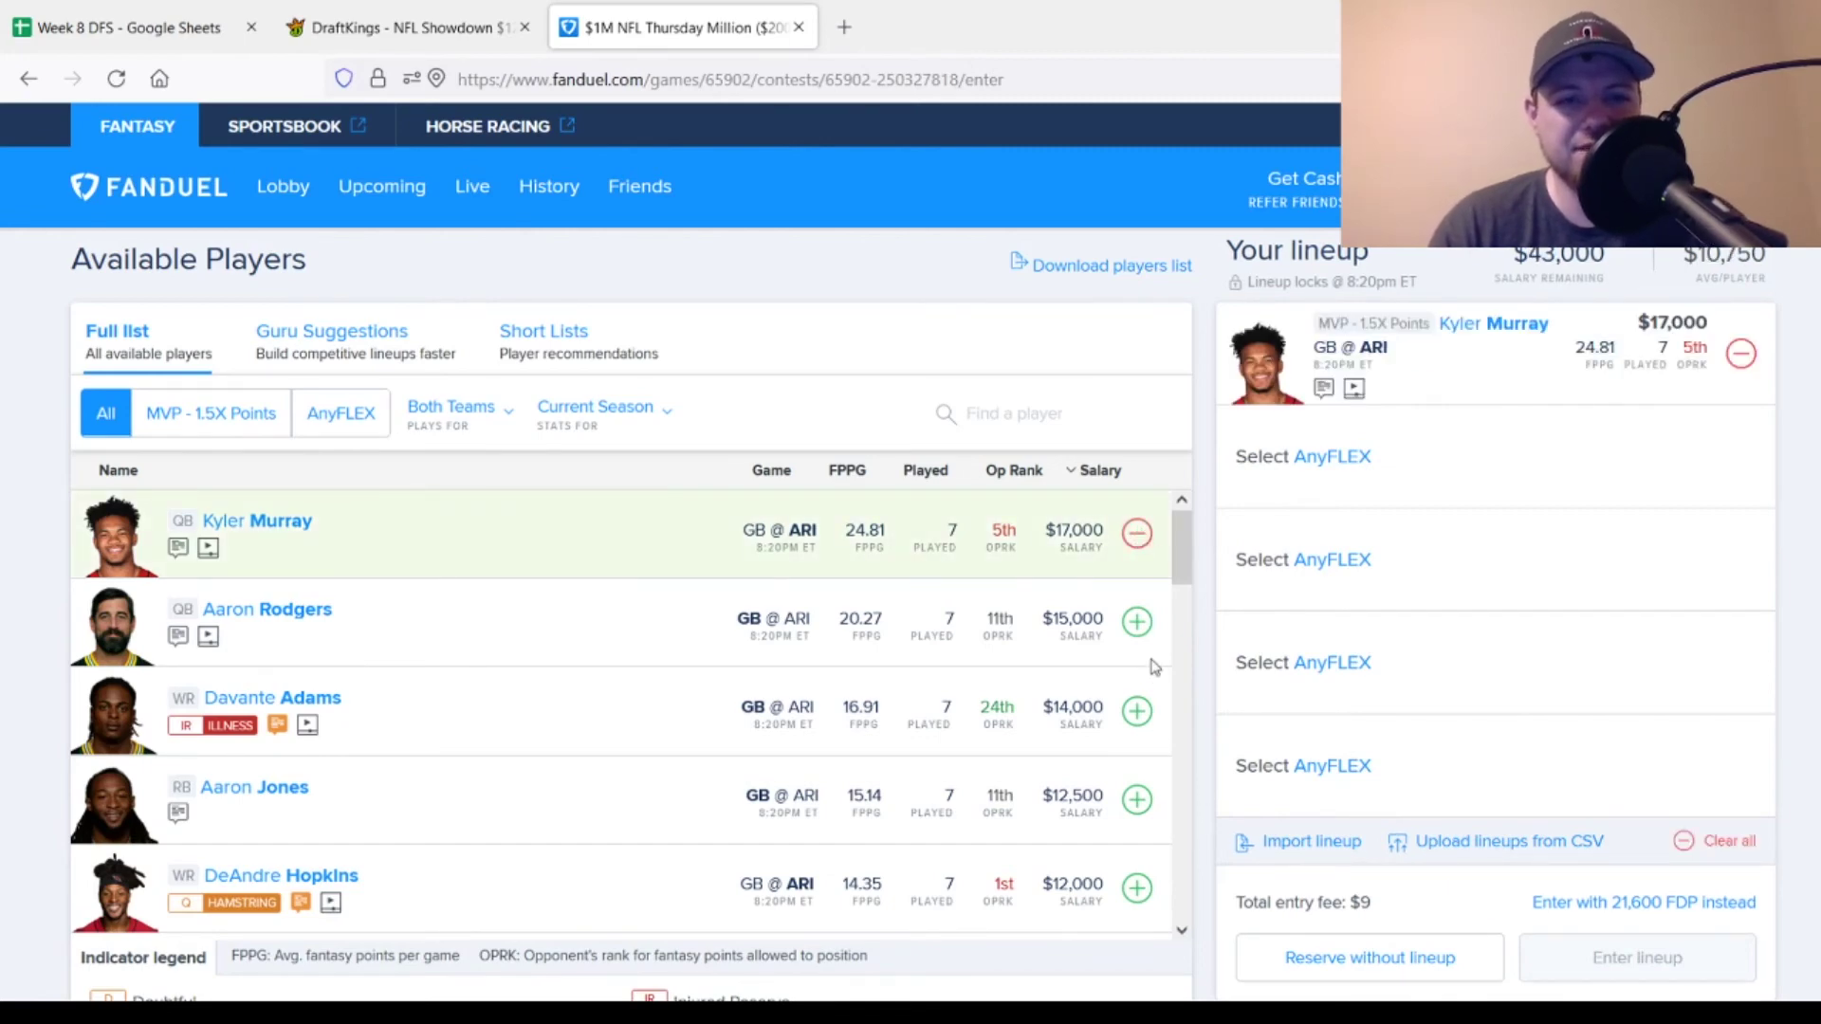
pyautogui.click(1137, 801)
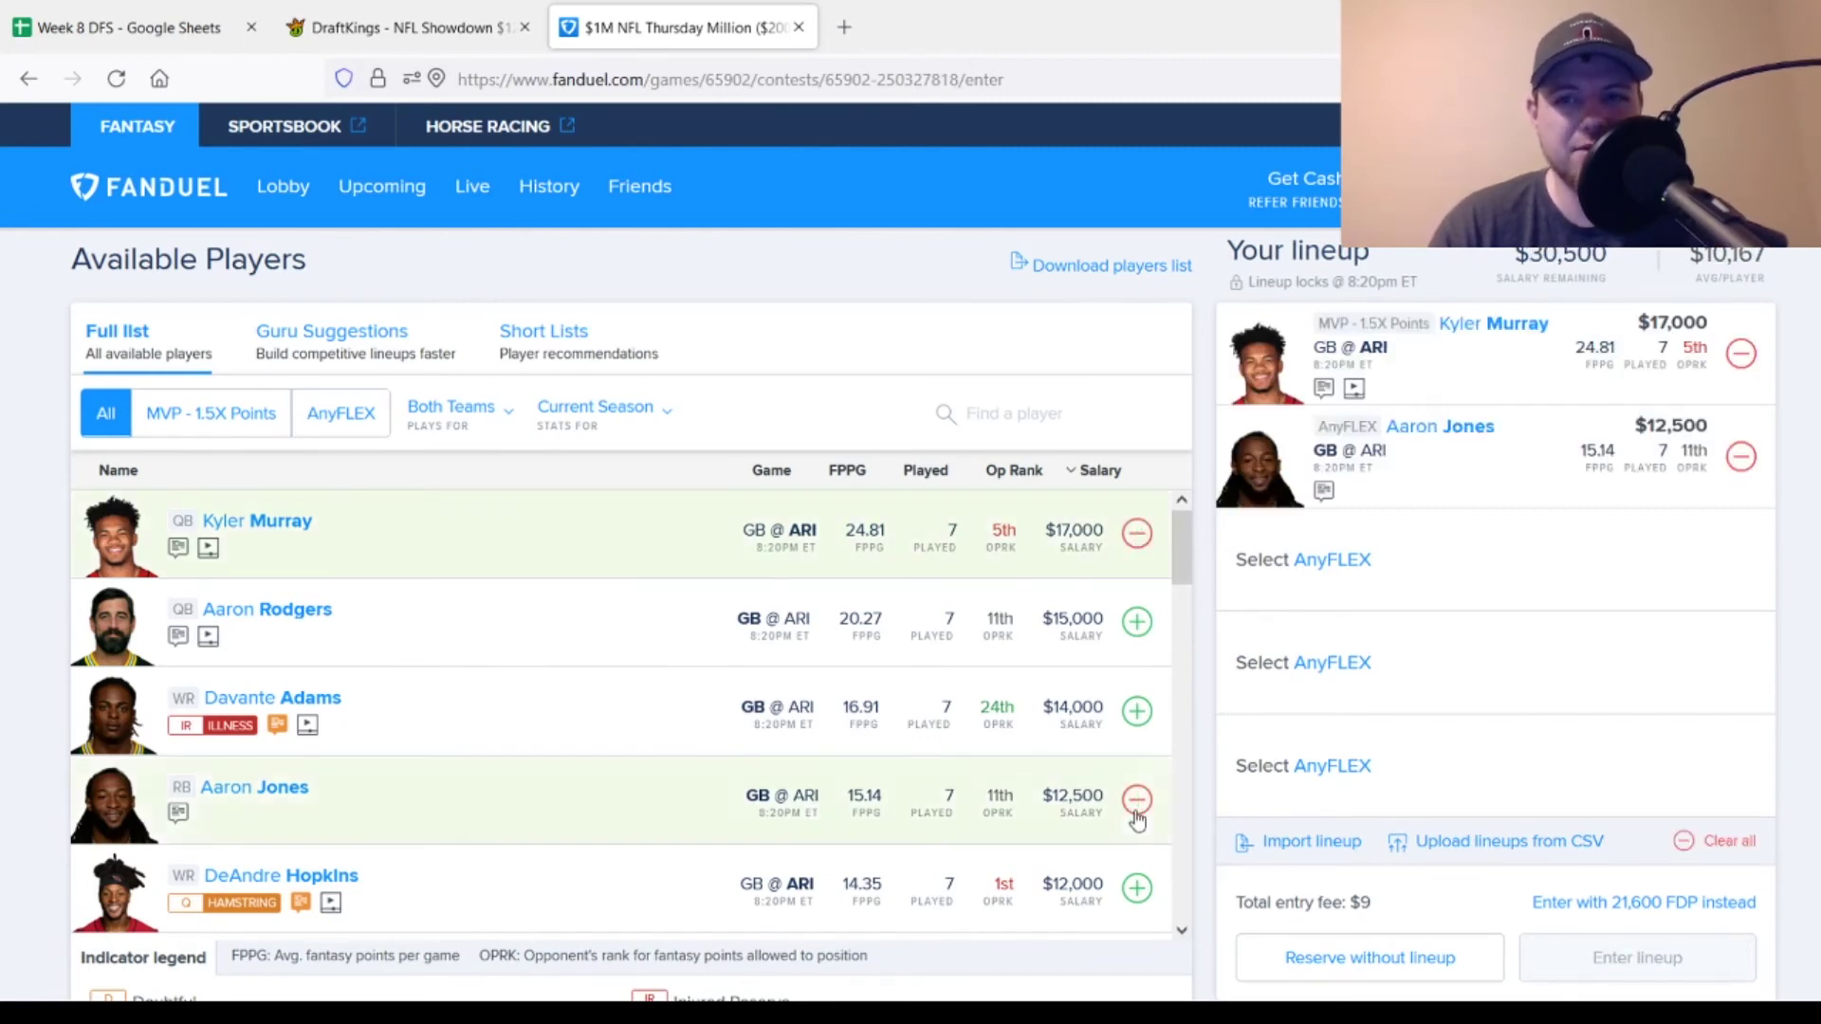
pyautogui.click(1180, 930)
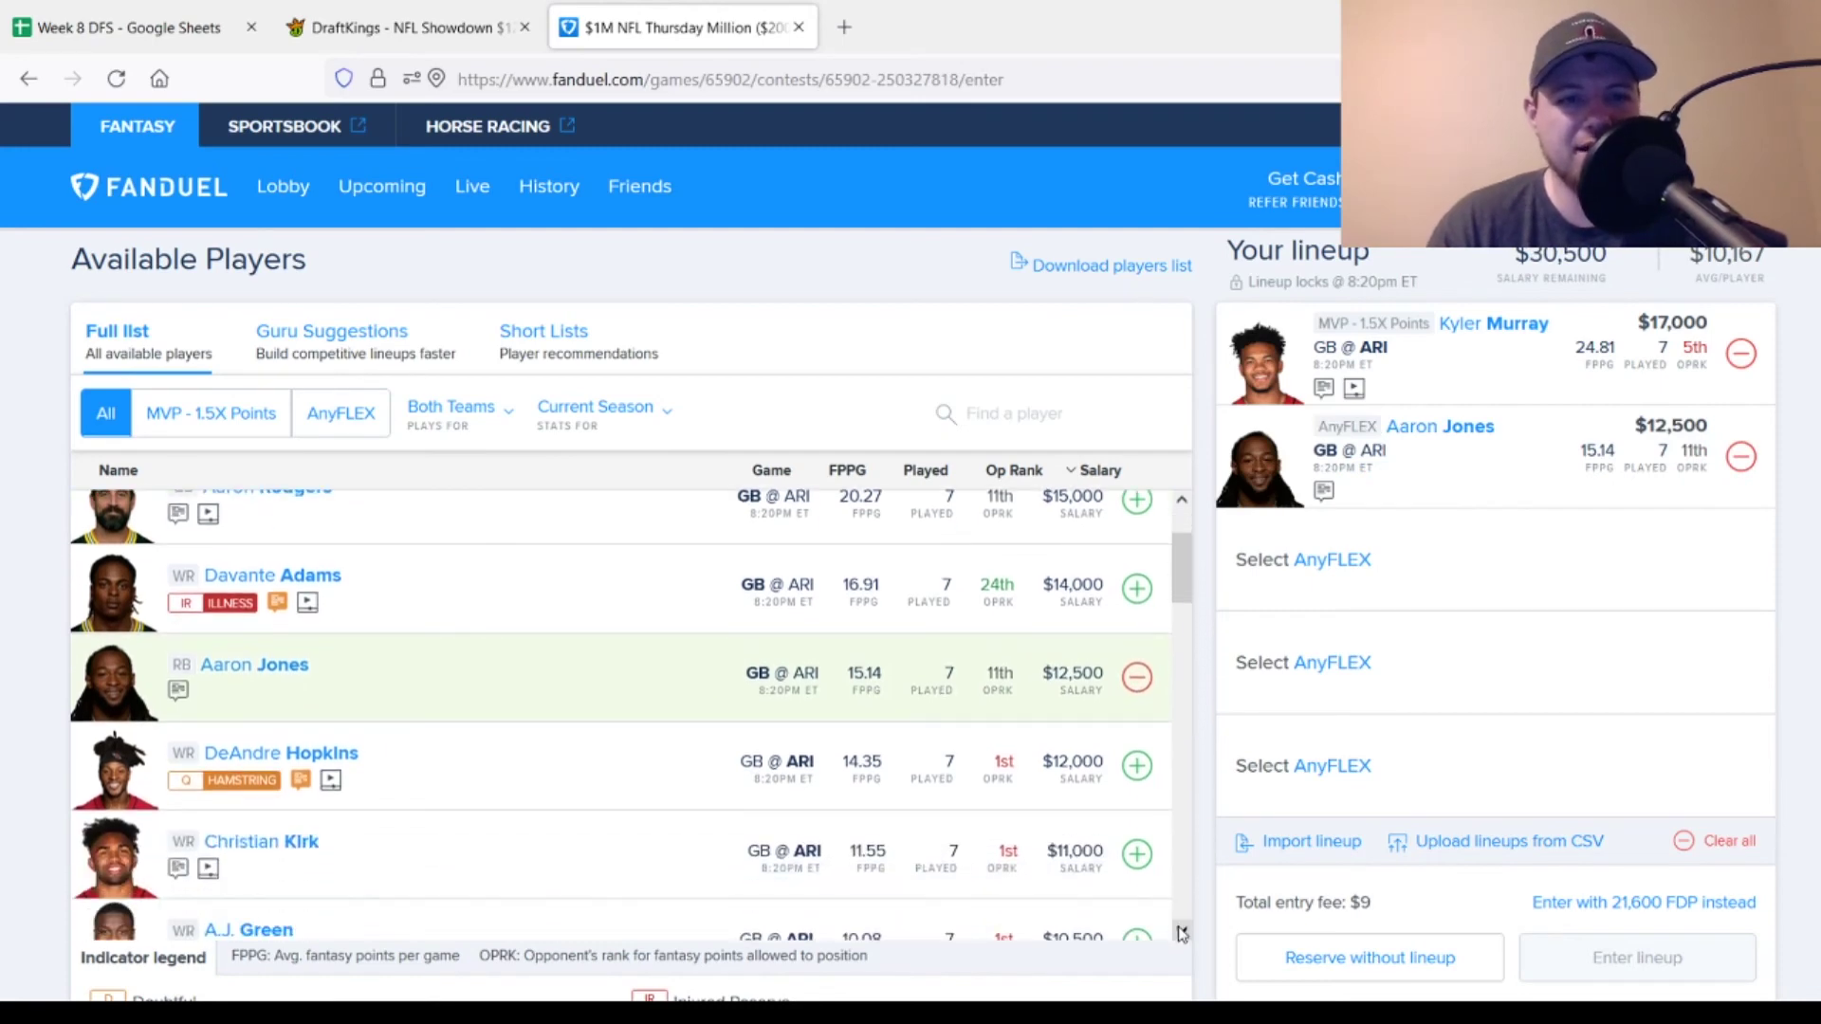
pyautogui.scroll(-4, 1181, 932)
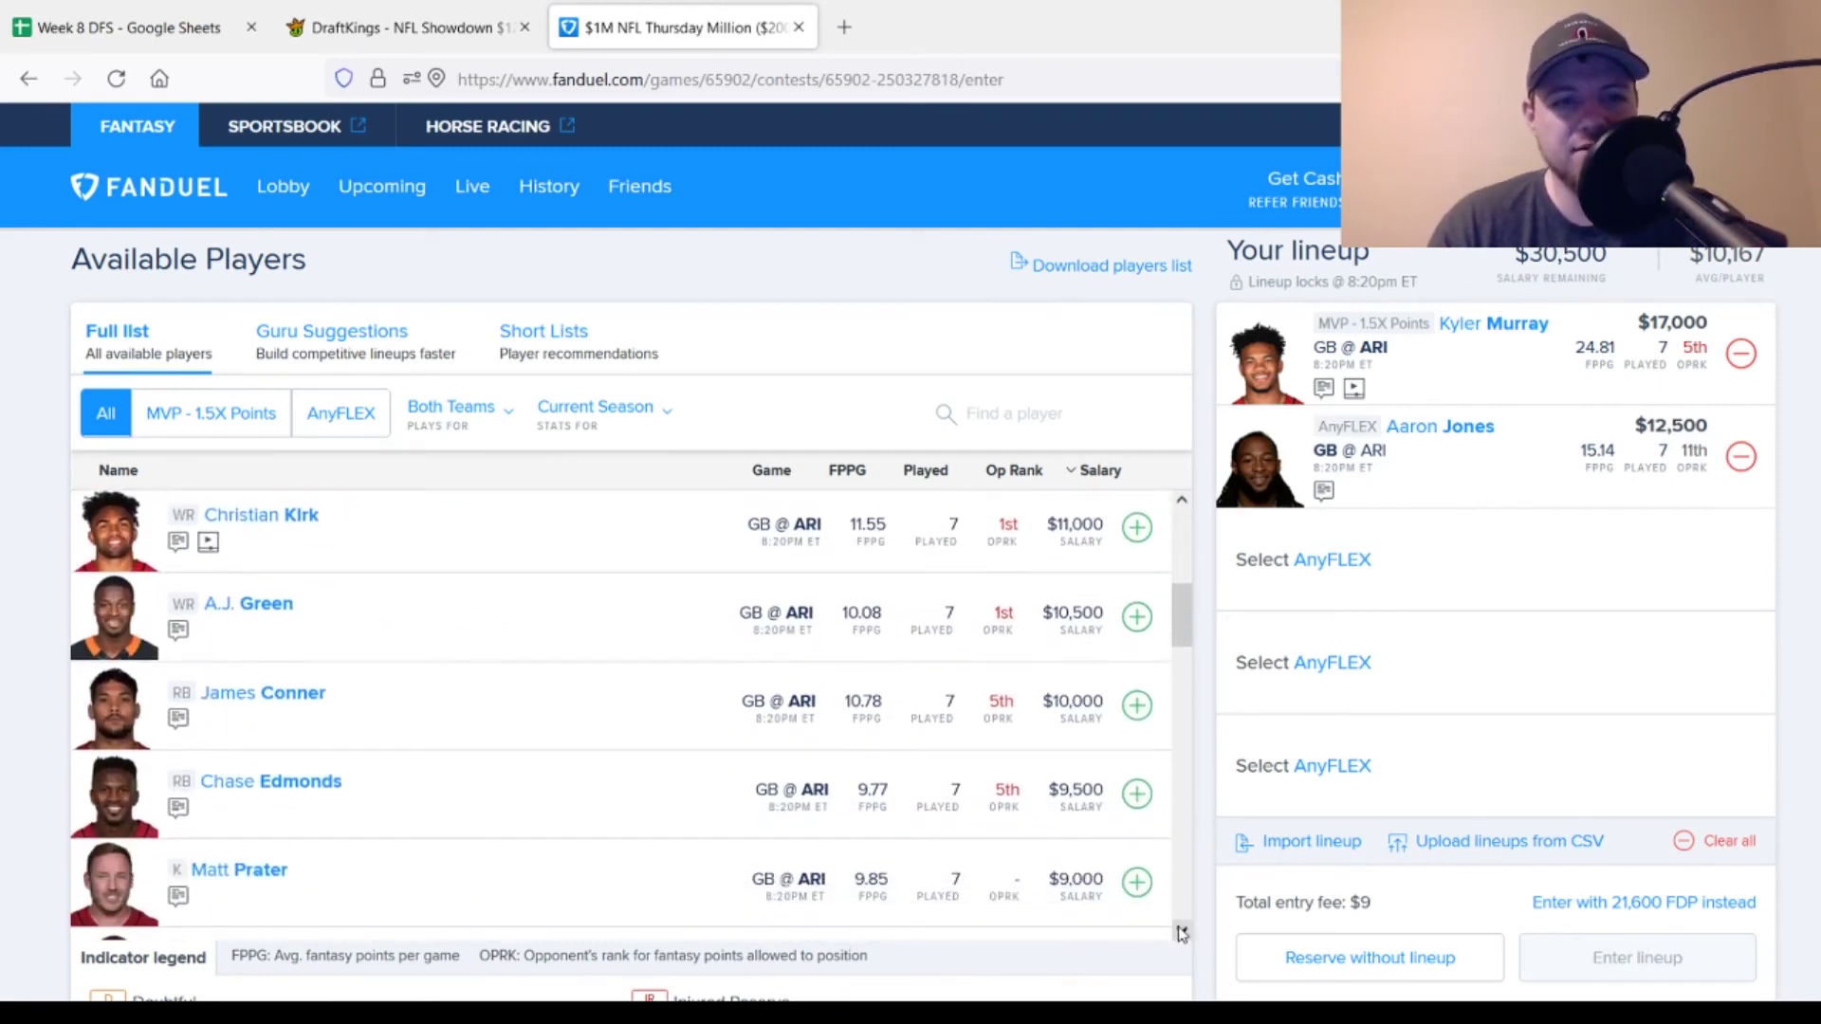
pyautogui.scroll(-3, 1181, 932)
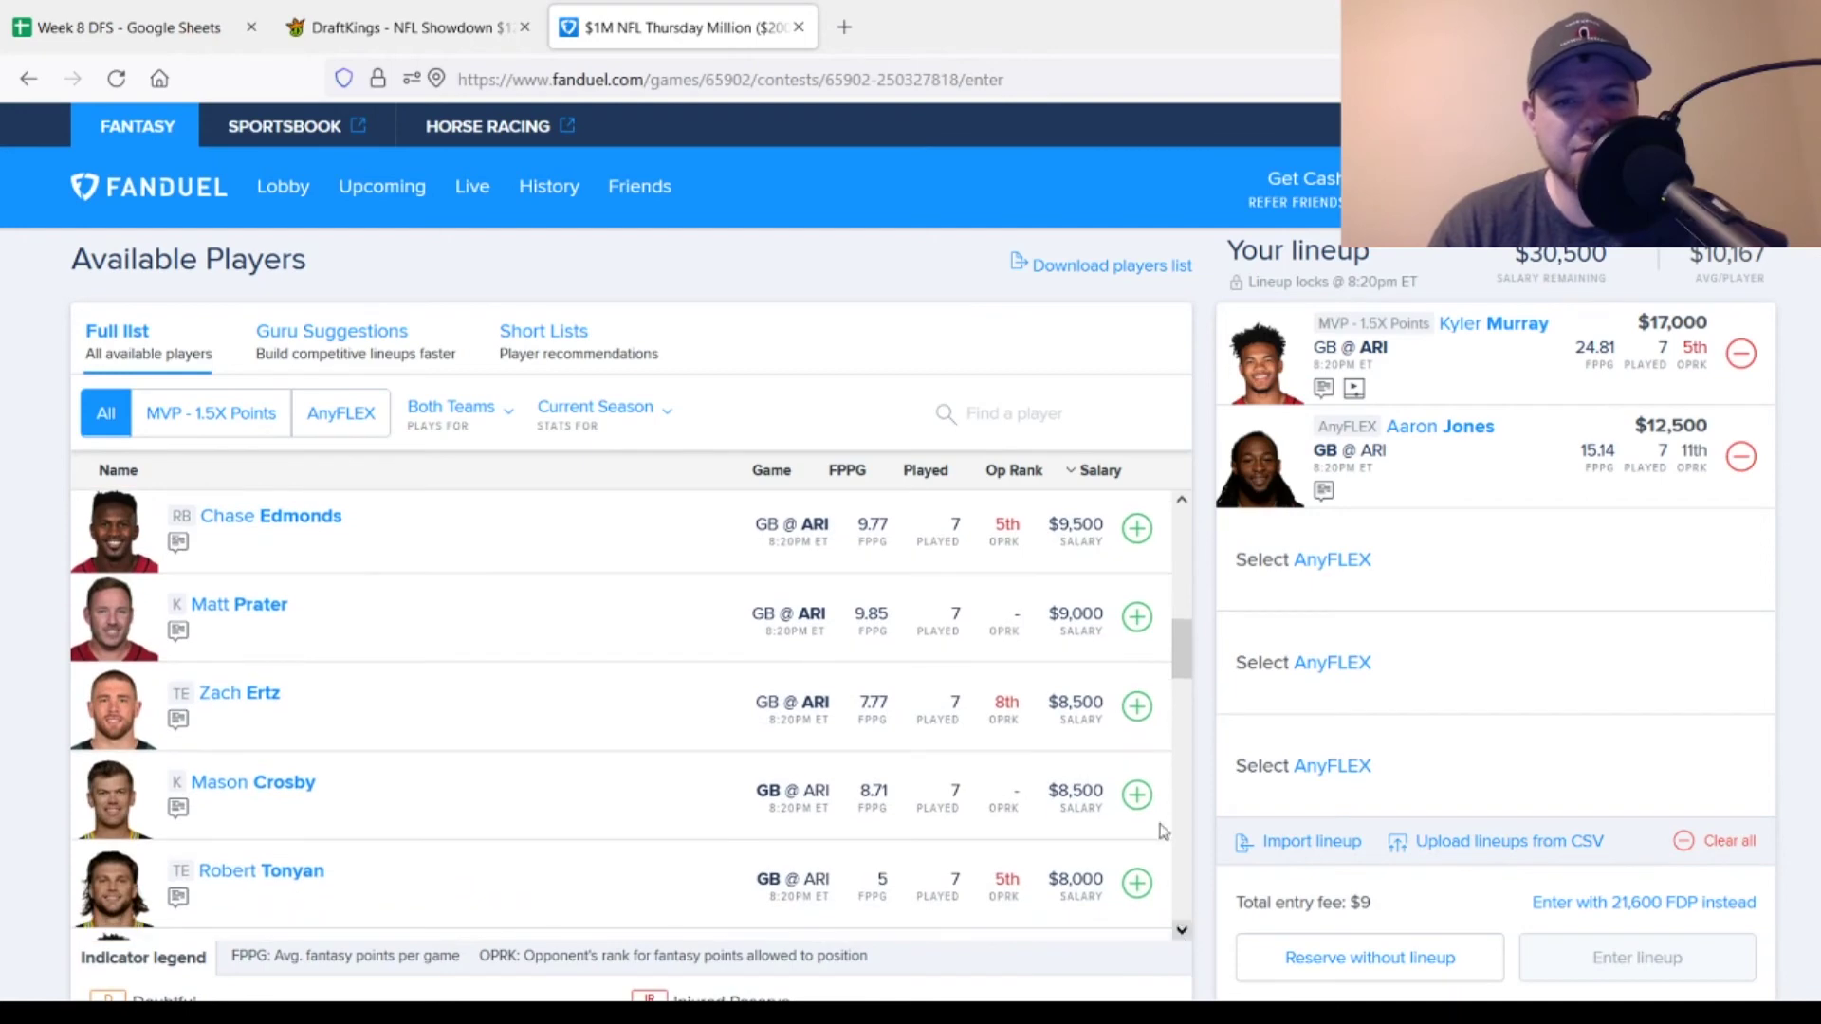
pyautogui.click(1137, 705)
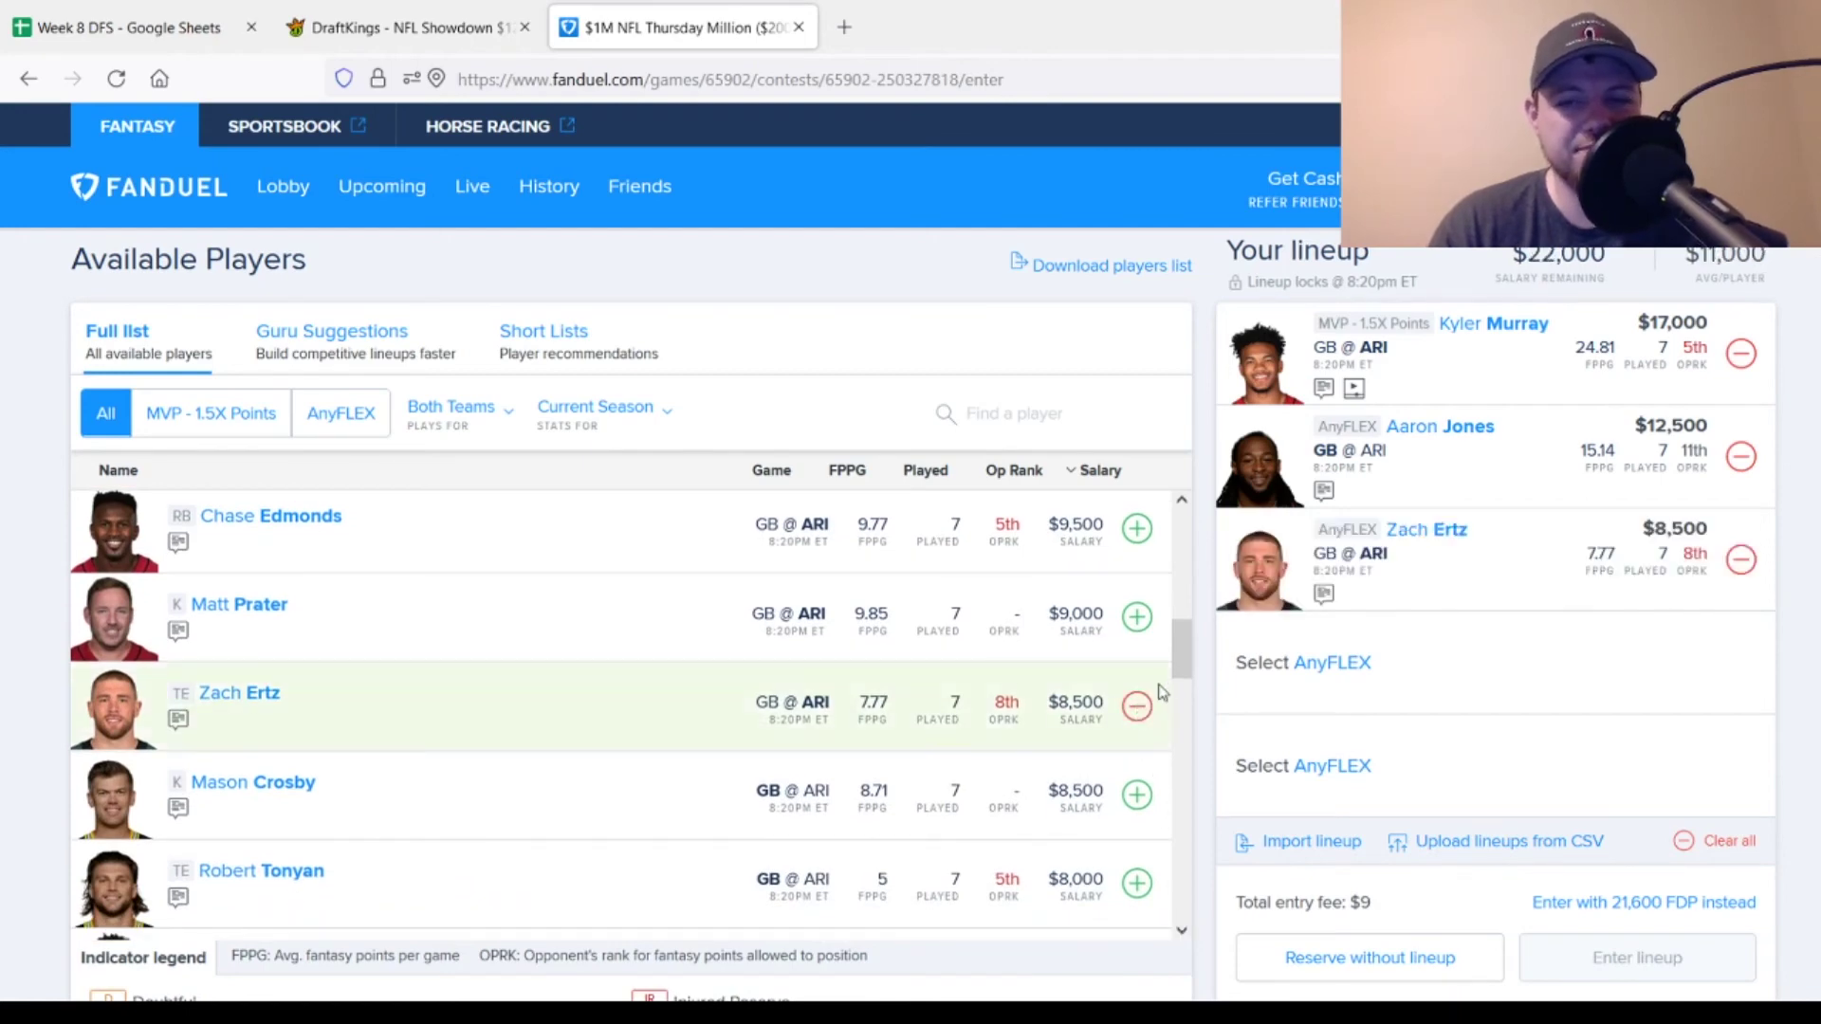
# Complete the lineup with A.J. Green and Chase Edmonds, leaving $2,000 unspent.
pyautogui.moveTo(1183, 646); pyautogui.dragTo(1183, 618)
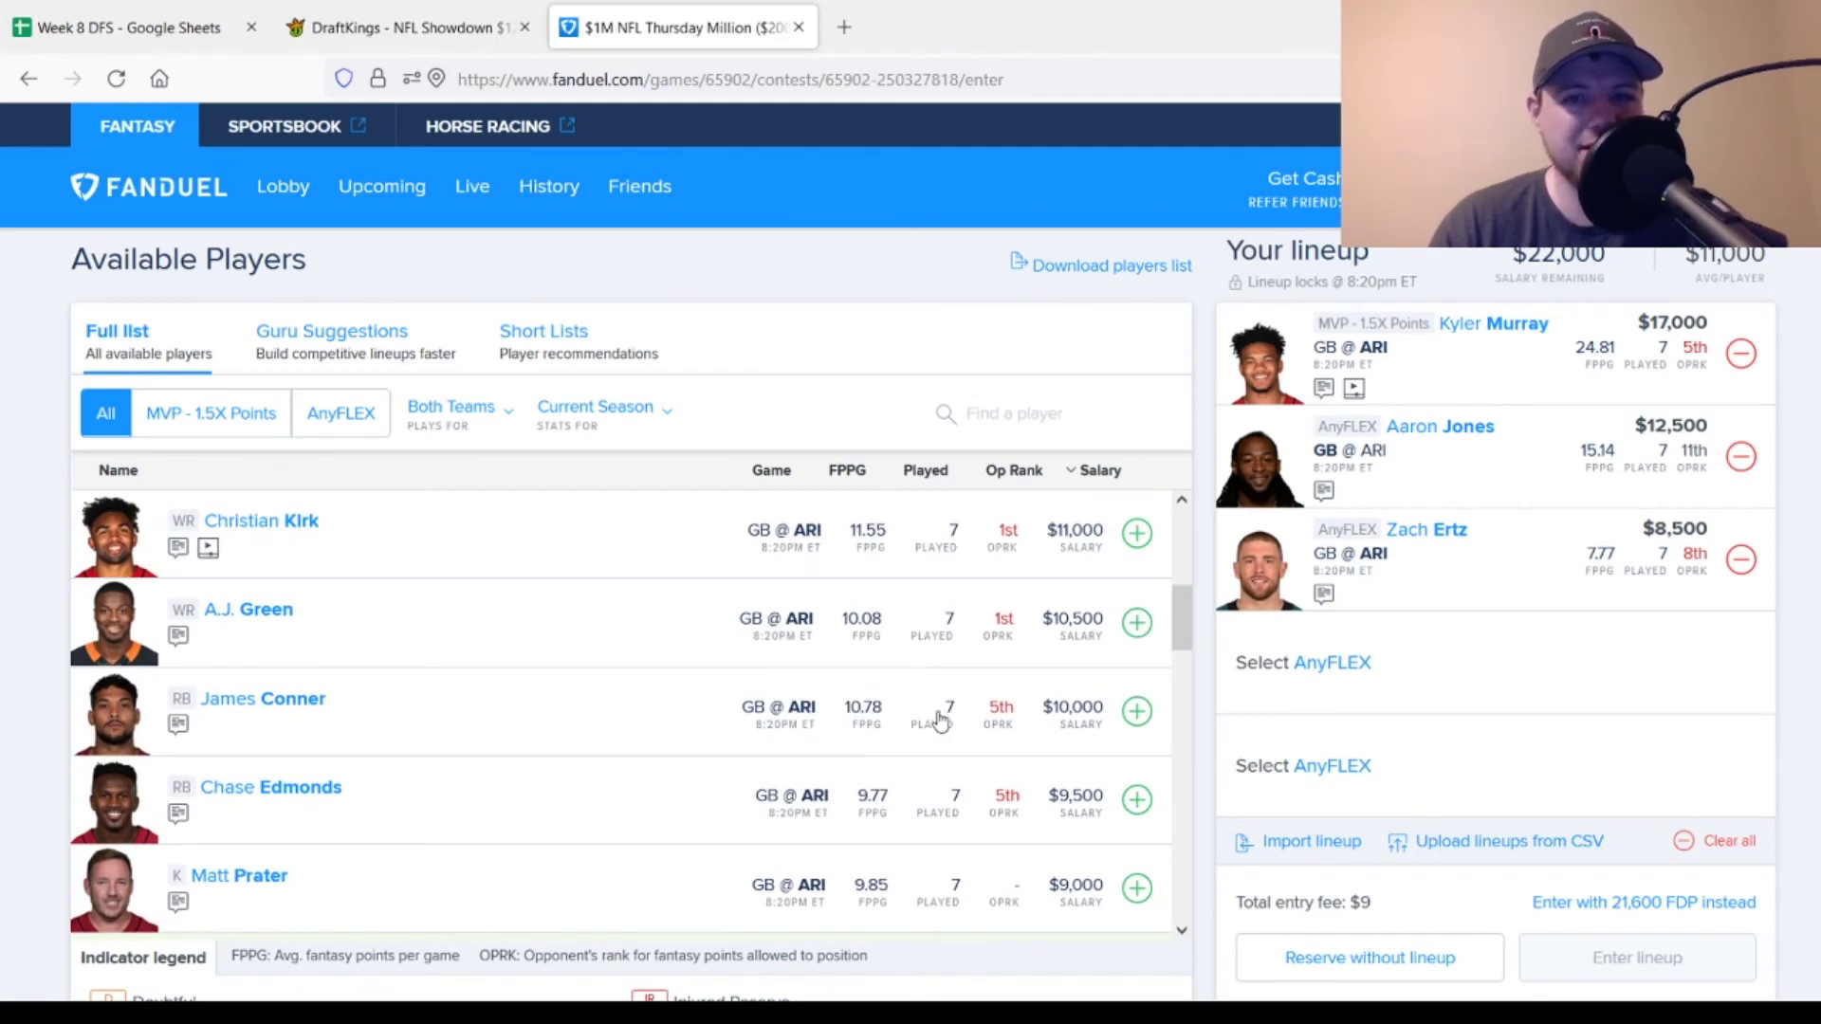
pyautogui.click(1137, 624)
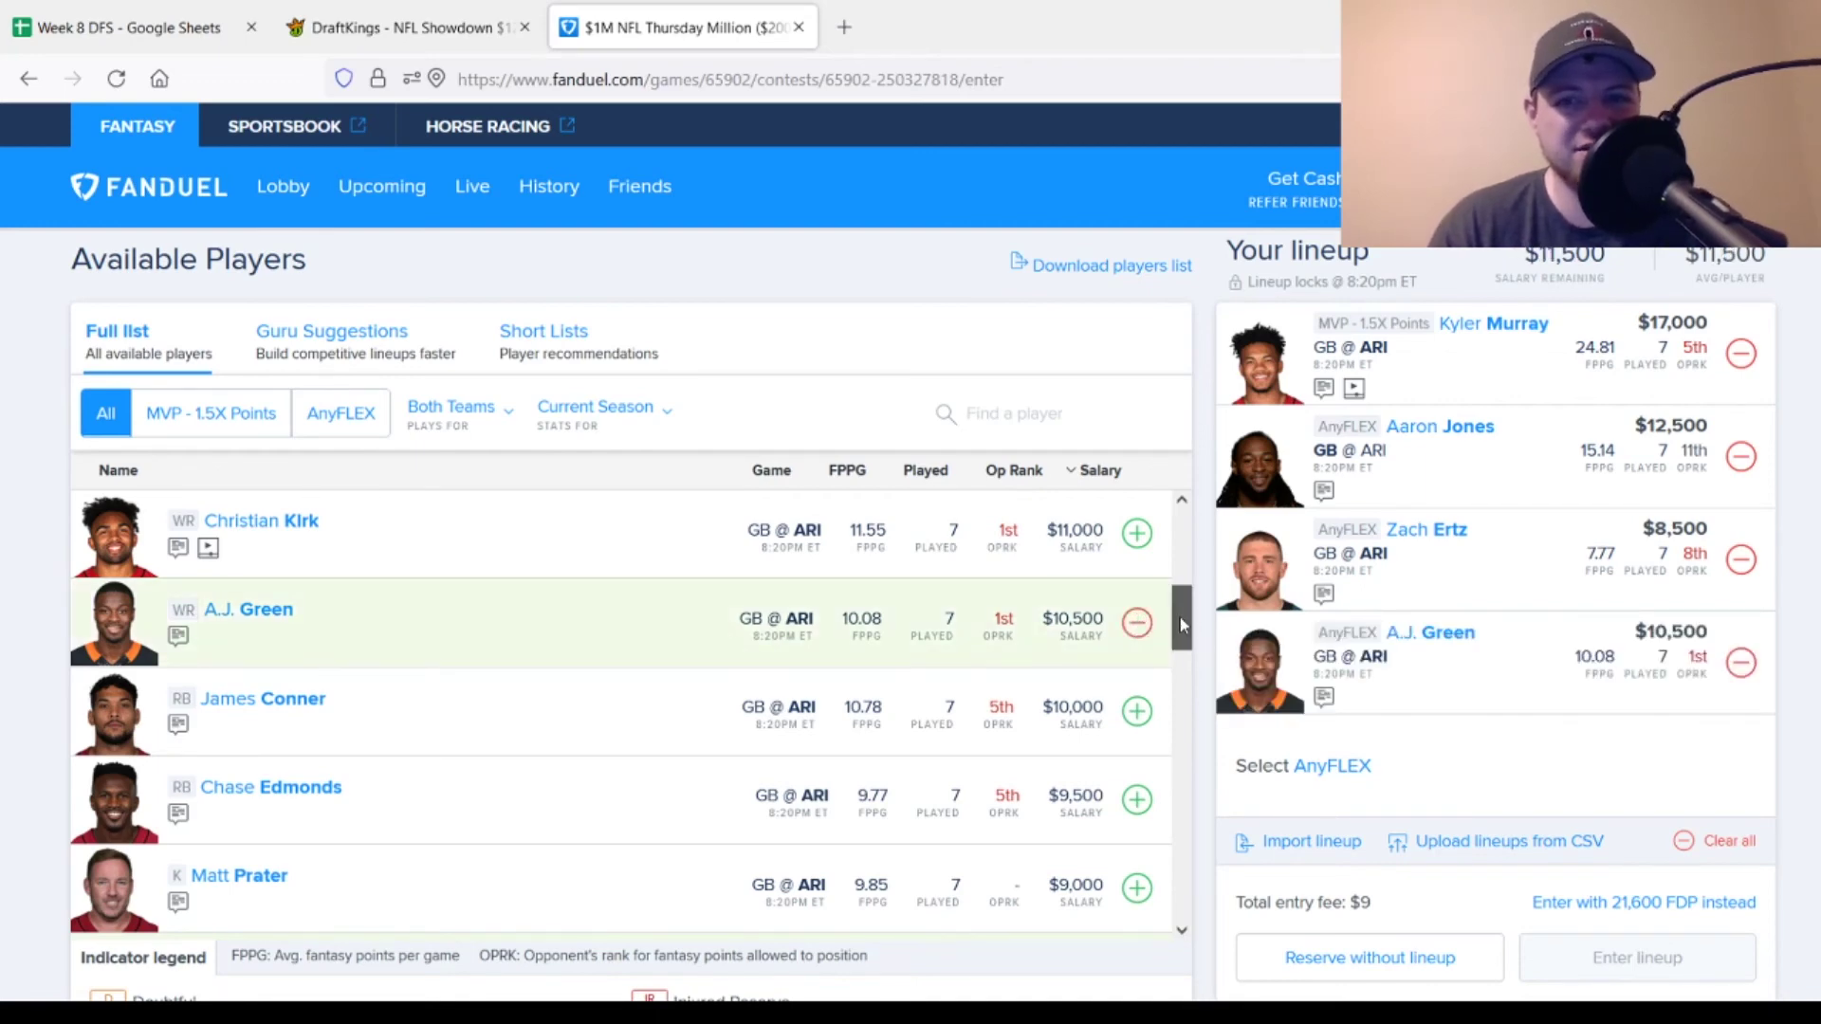
pyautogui.scroll(1, 1179, 617)
pyautogui.scroll(2, 1176, 617)
pyautogui.scroll(-3, 1176, 618)
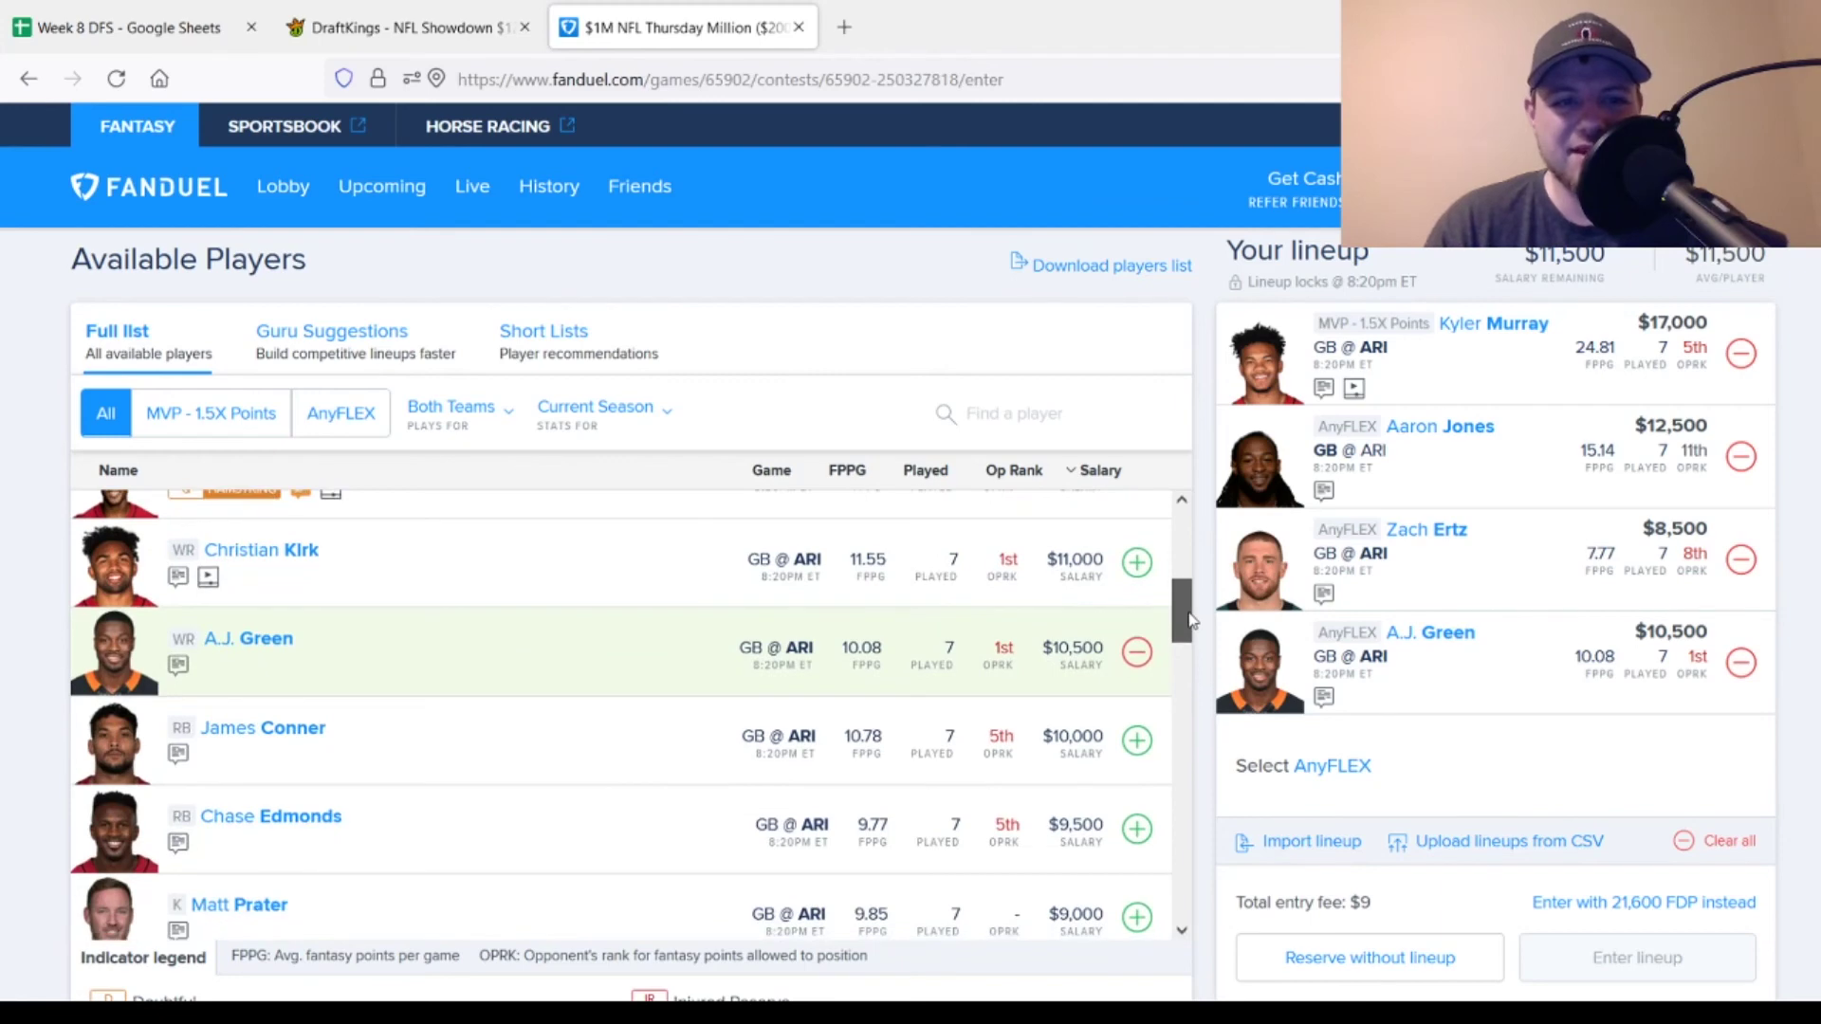
pyautogui.scroll(-1, 1190, 618)
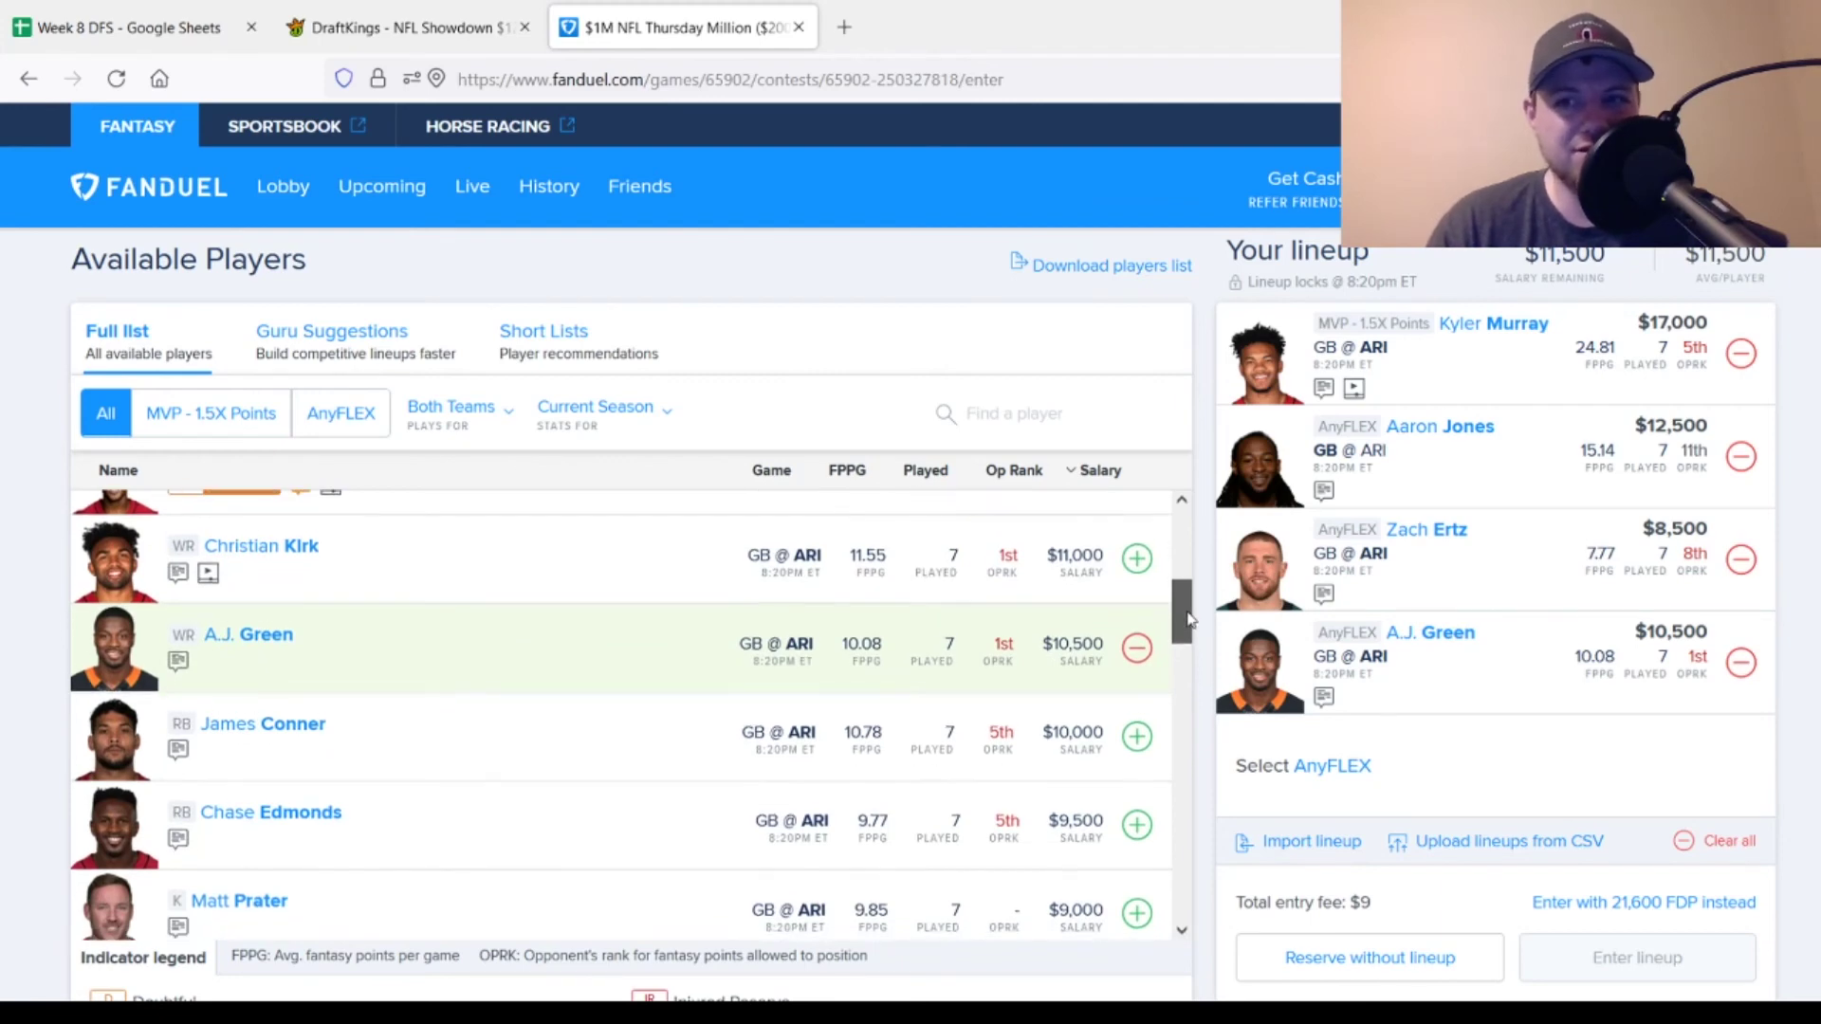
pyautogui.scroll(-2, 1185, 618)
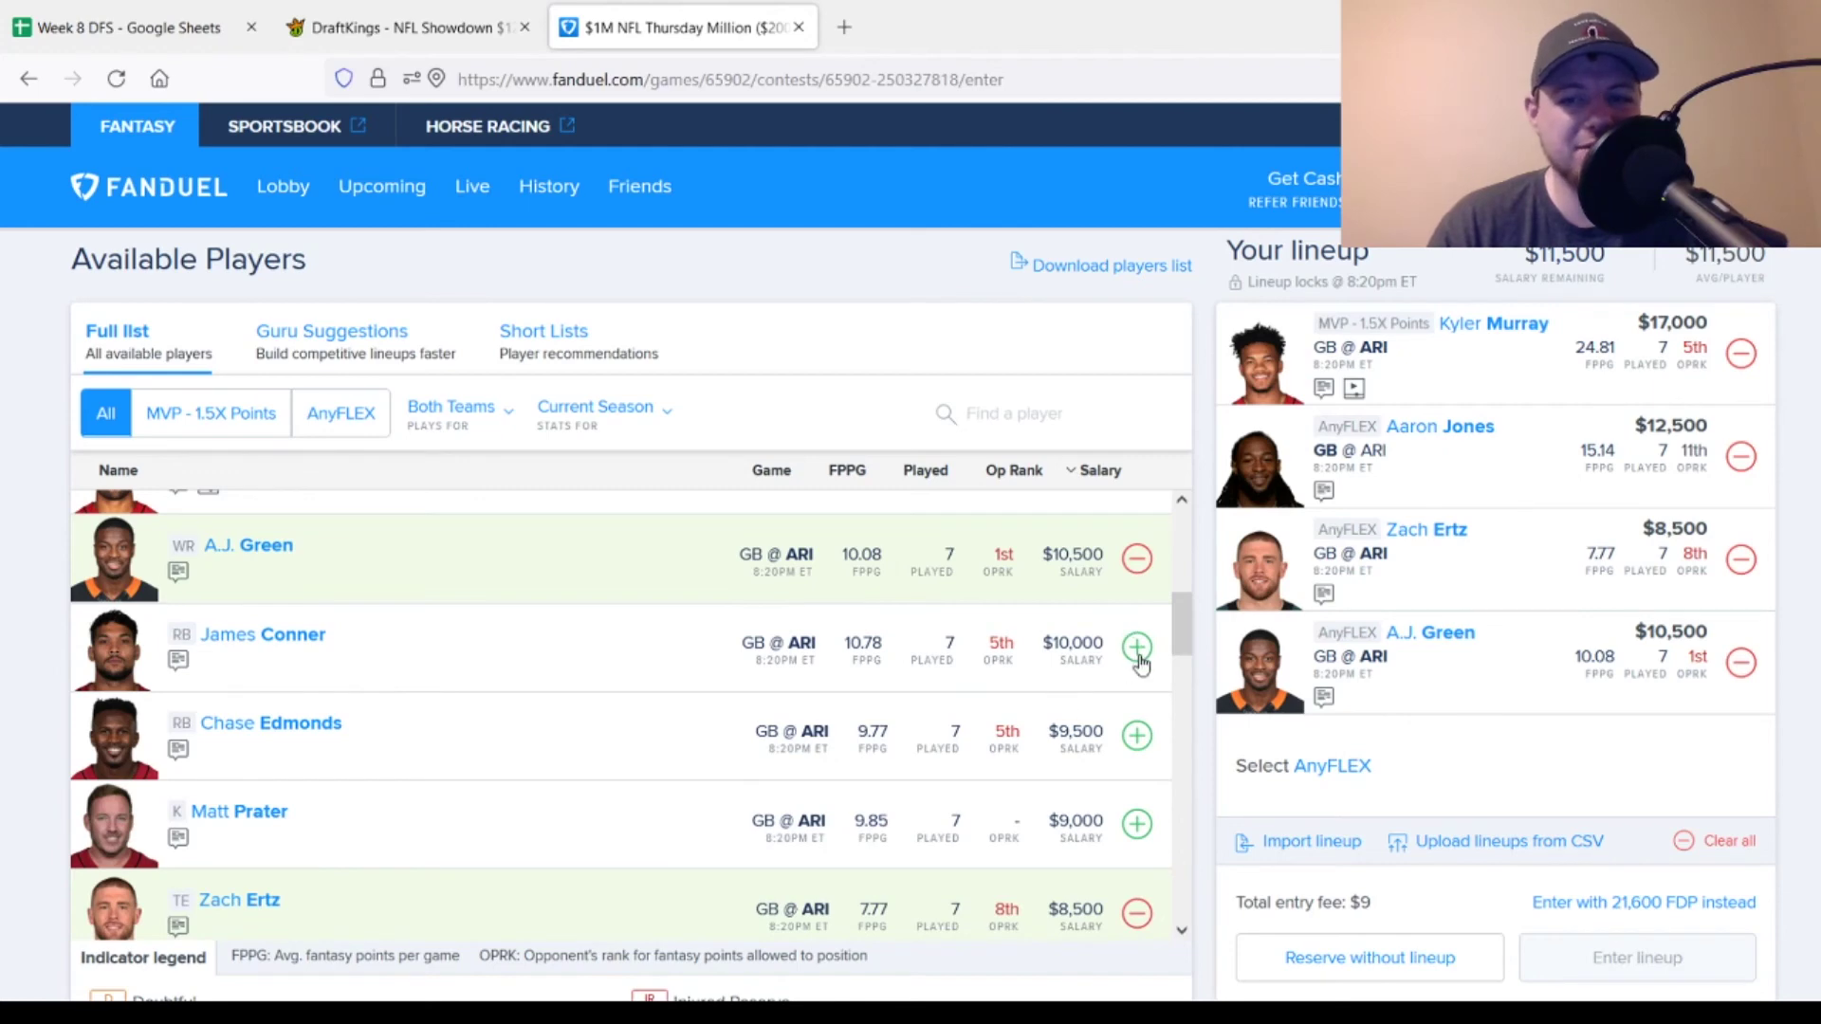
pyautogui.click(1138, 744)
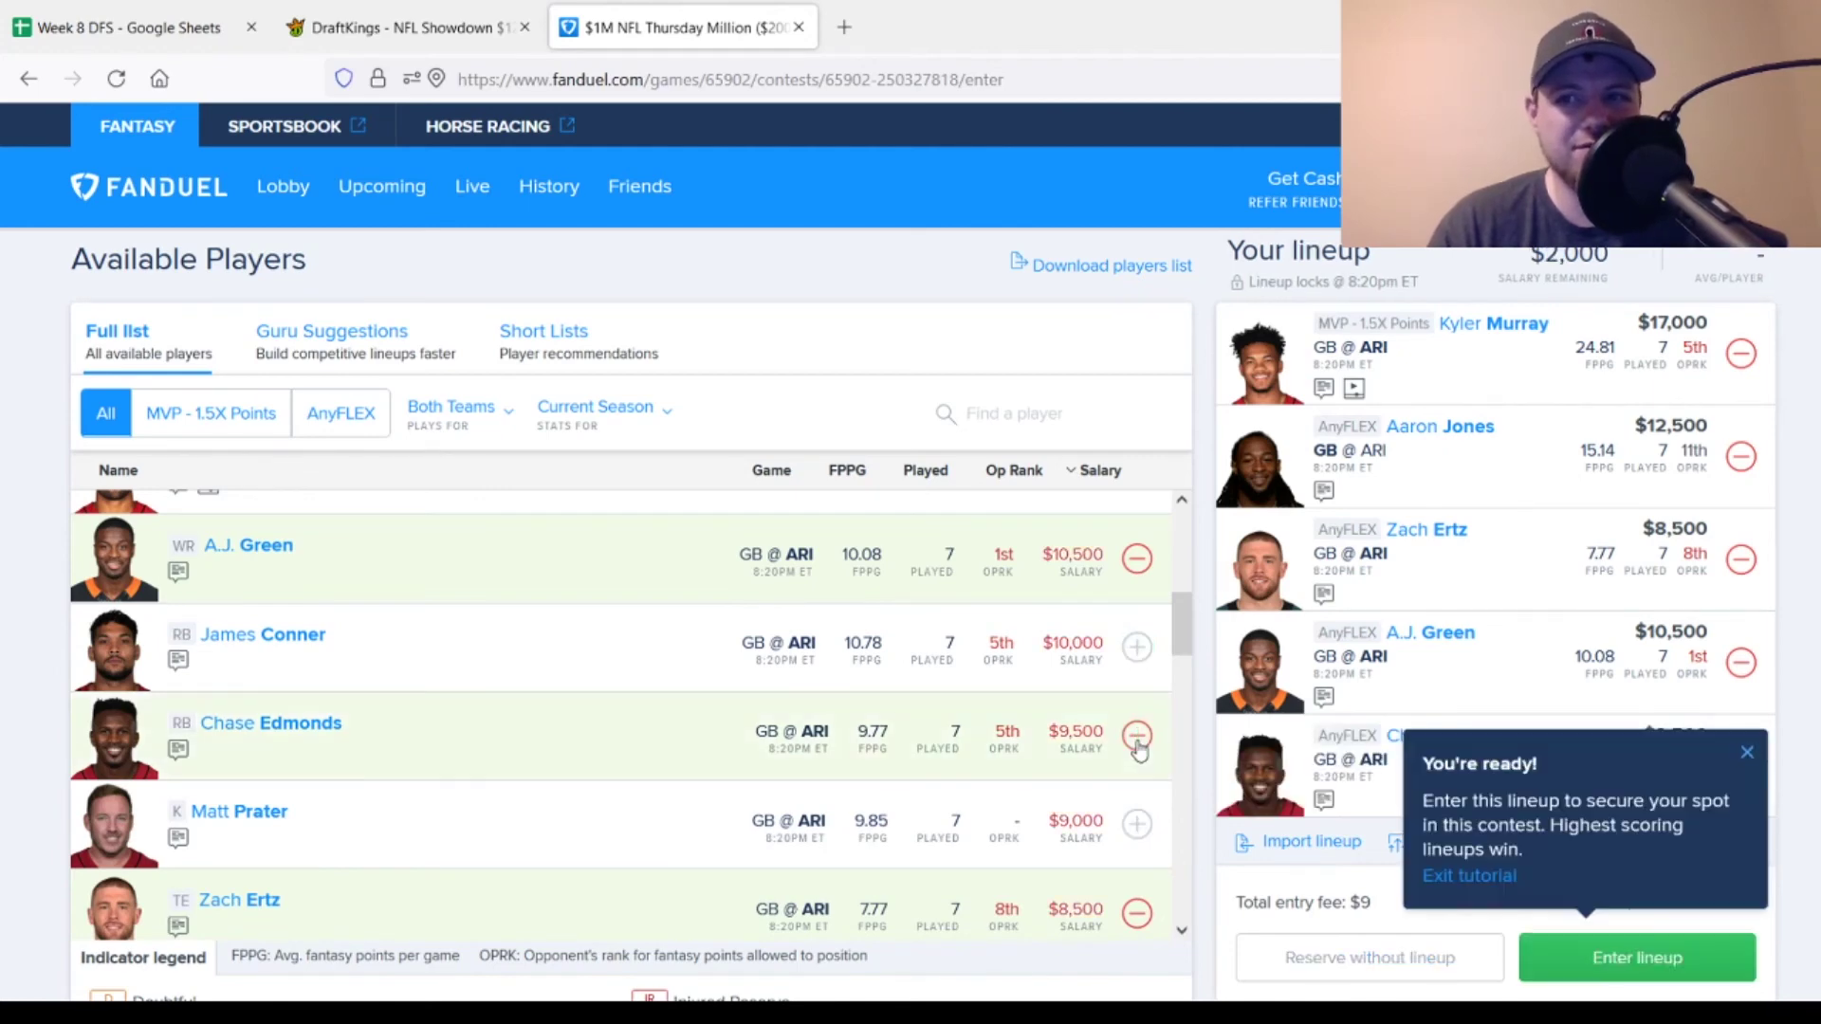
pyautogui.click(1747, 754)
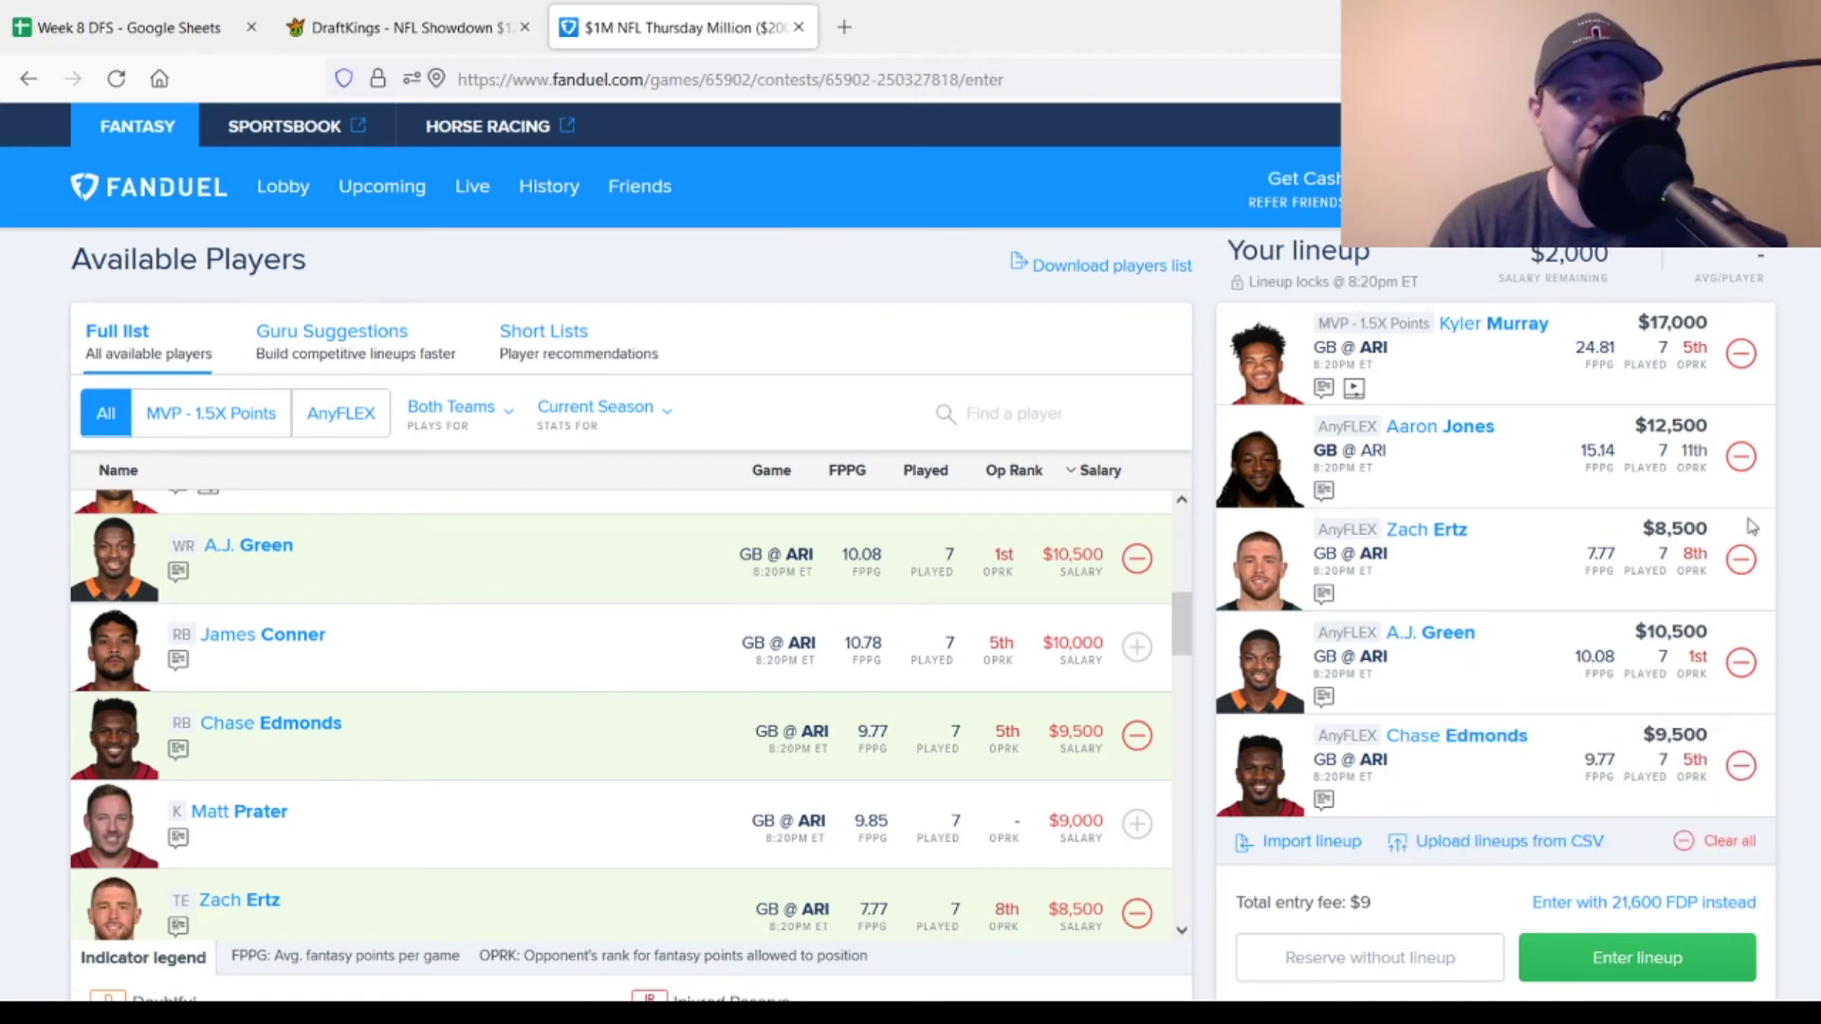